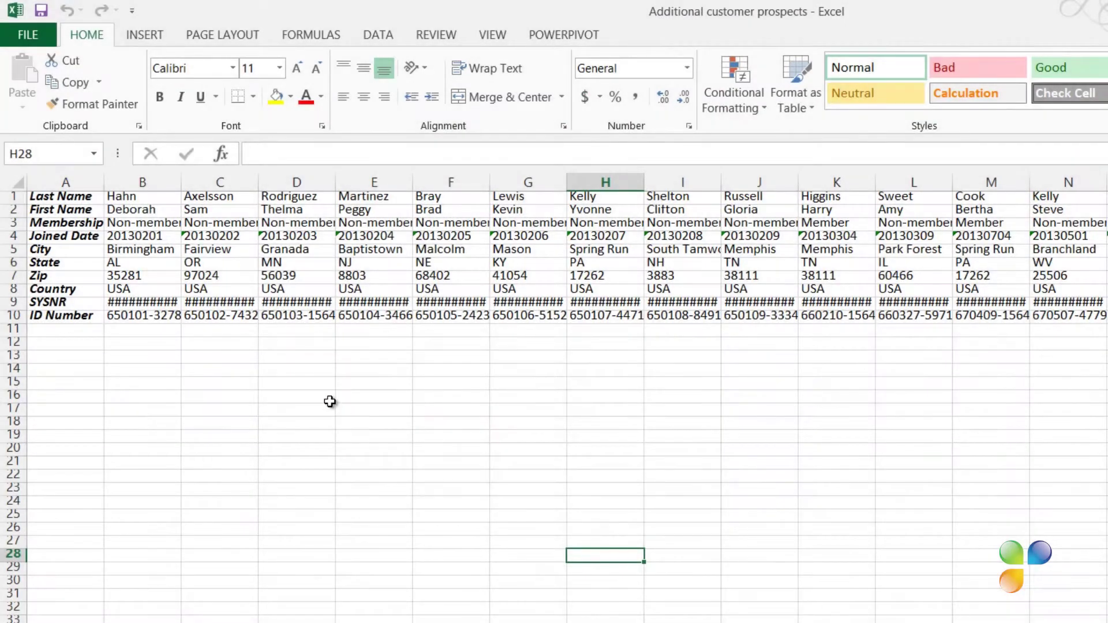
Step: AutoFit every column of the prospects list so the SYSNR numbers in row 9 show in full
{"action": "left_click_drag", "start_coordinate": [182, 183], "coordinate": [213, 187]}
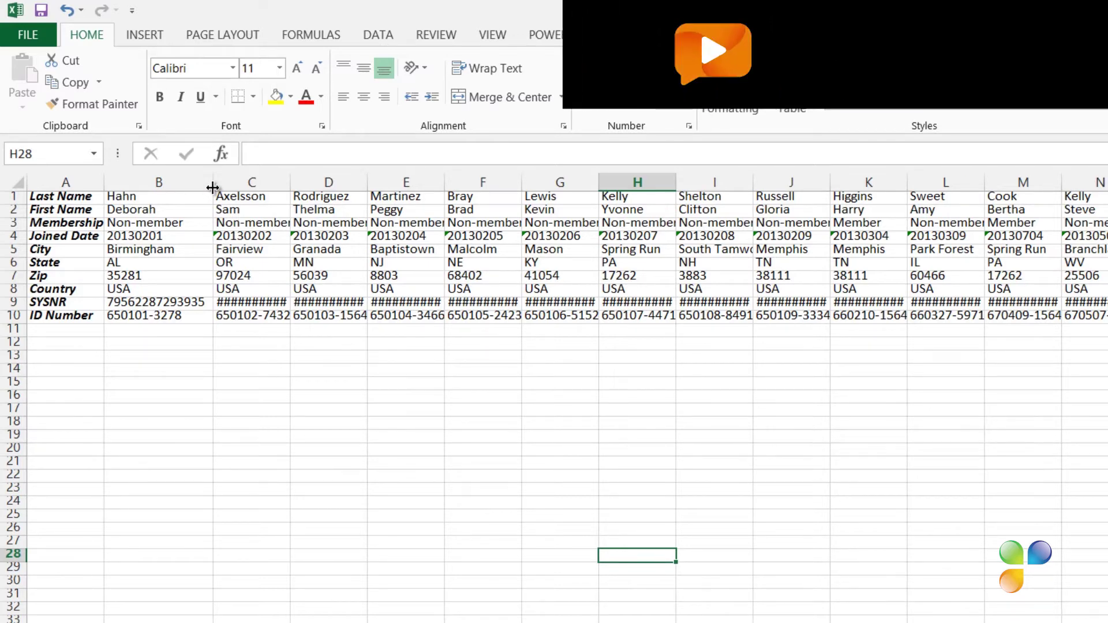
{"action": "left_click", "coordinate": [14, 185]}
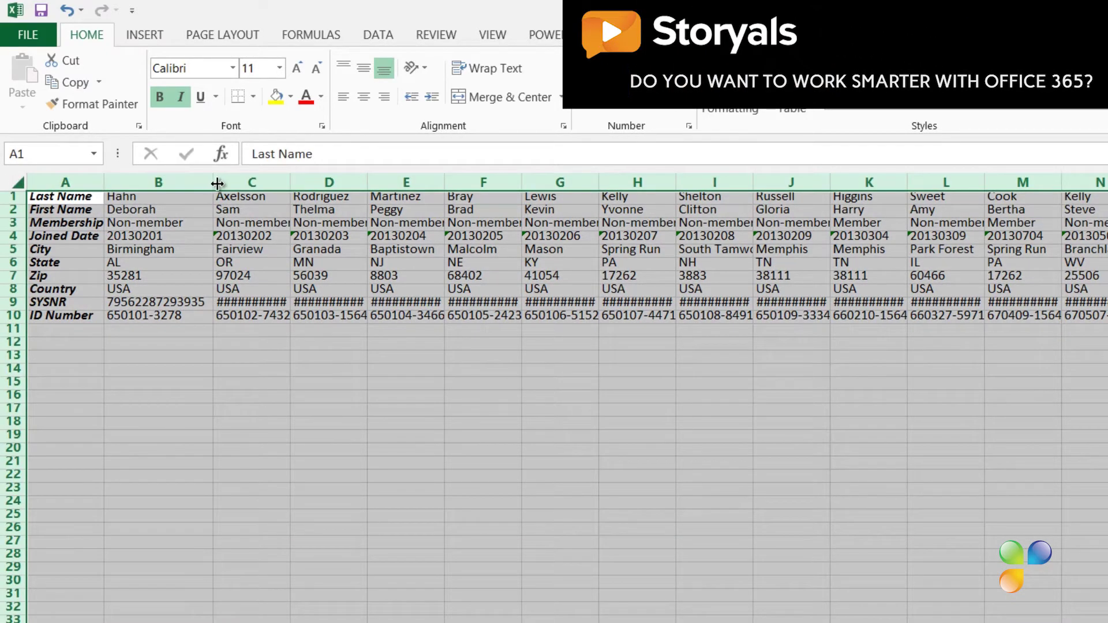
{"action": "left_click_drag", "start_coordinate": [290, 183], "coordinate": [327, 180]}
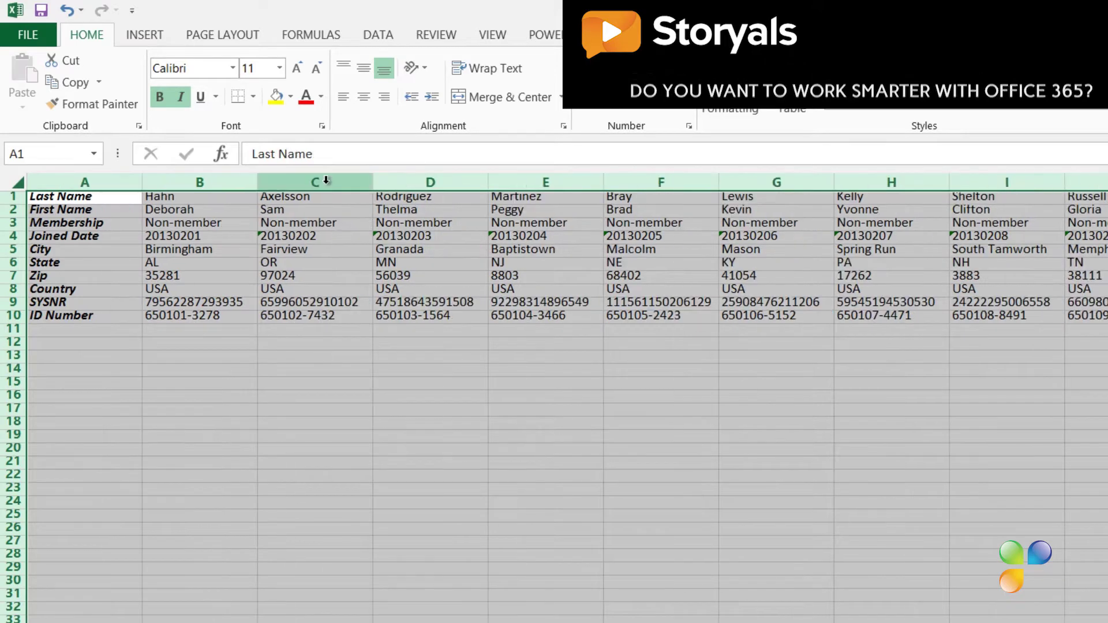
{"action": "double_click", "coordinate": [144, 179]}
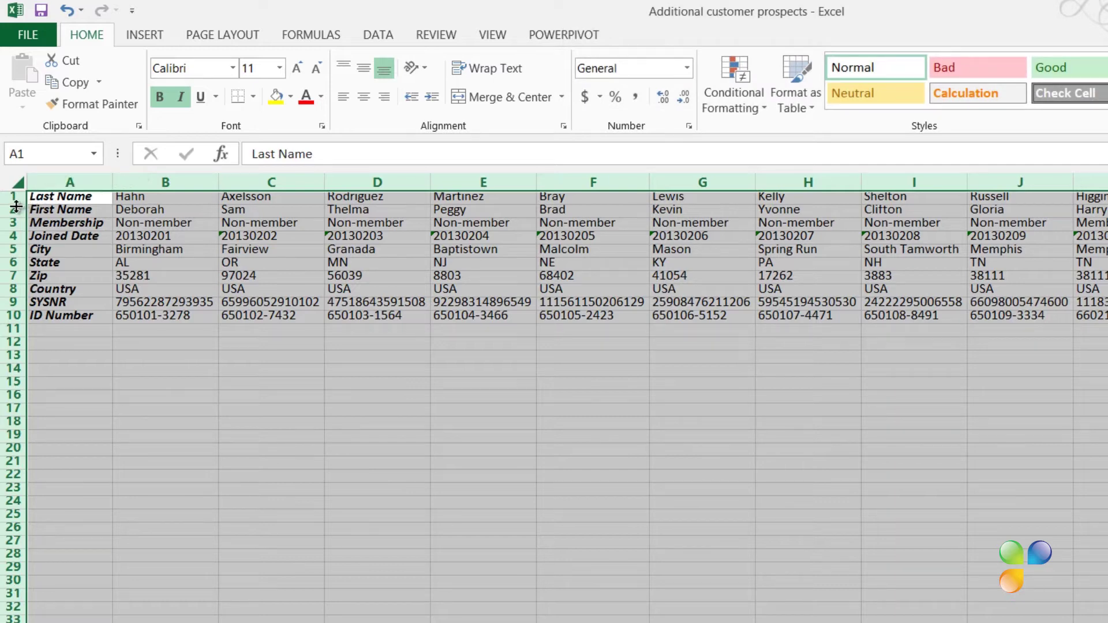
Step: Make all worksheet rows taller, then clear the whole-sheet selection
{"action": "left_click_drag", "start_coordinate": [16, 206], "coordinate": [16, 206]}
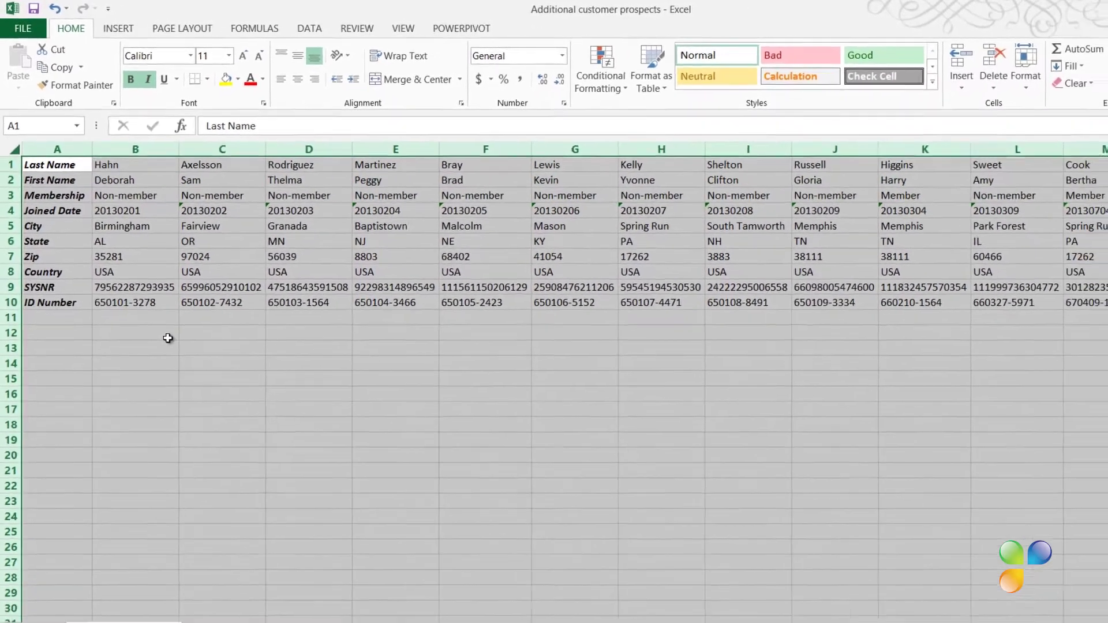
{"action": "left_click_drag", "start_coordinate": [165, 407], "coordinate": [272, 425]}
{"action": "left_click", "coordinate": [152, 306]}
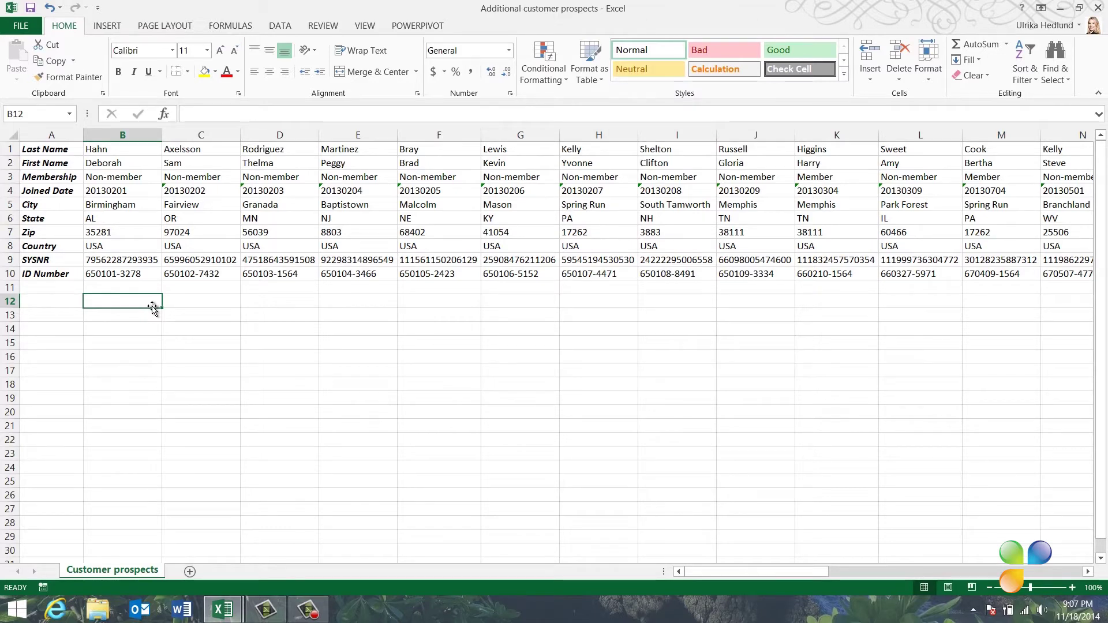
Step: Copy the prospects range A1:AG10 and add a new blank Sheet1 beside Customer prospects
{"action": "key", "text": "F10"}
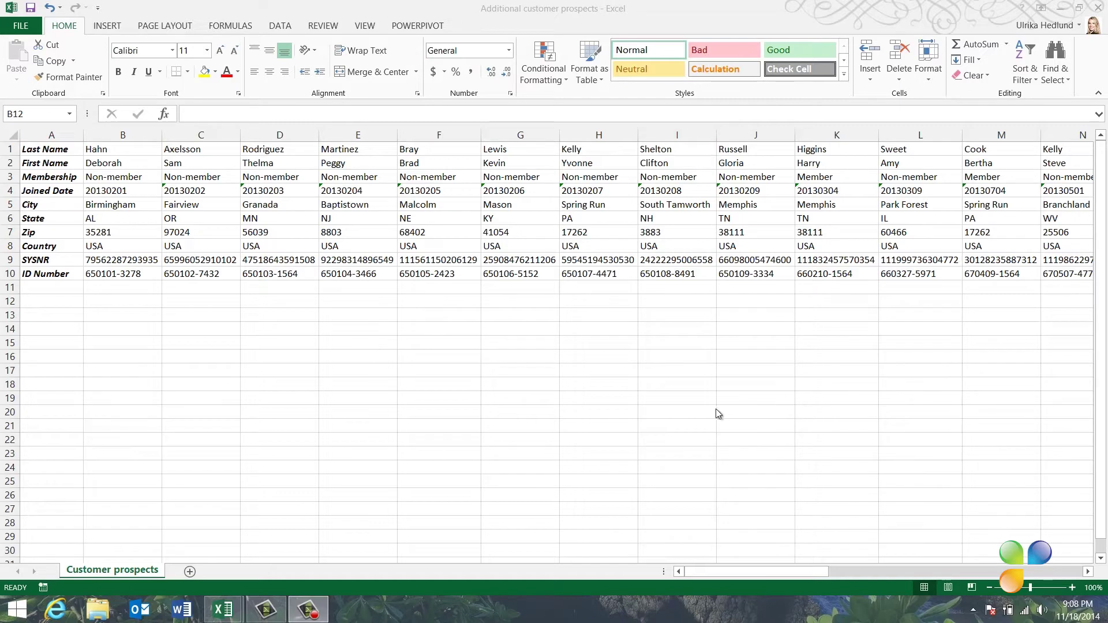
{"action": "left_click", "coordinate": [53, 148]}
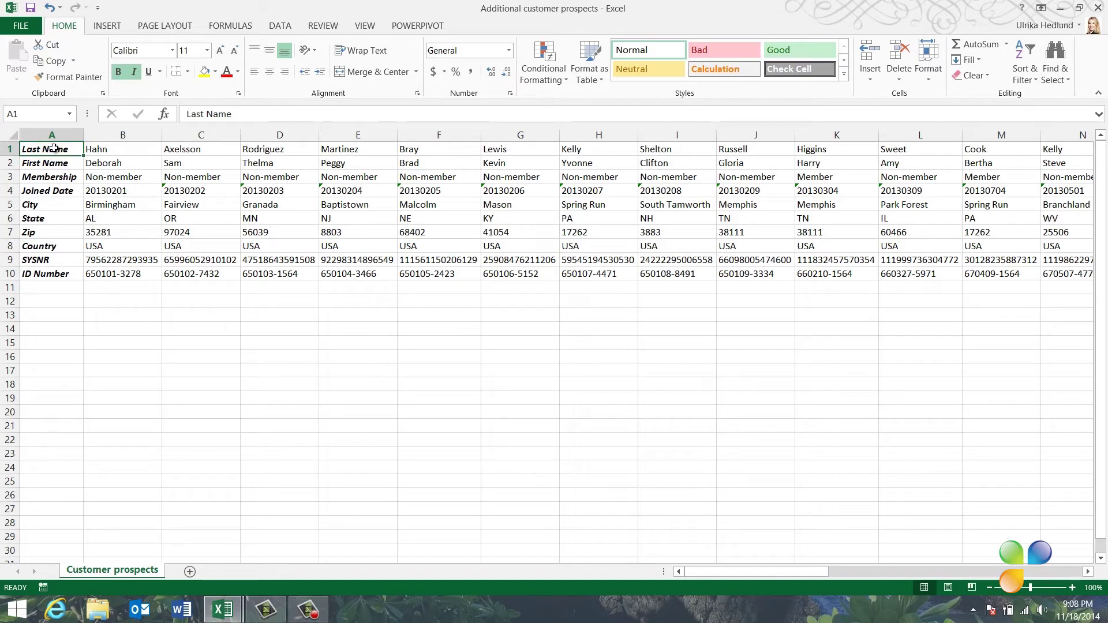
{"action": "key", "text": "ctrl+shift+End"}
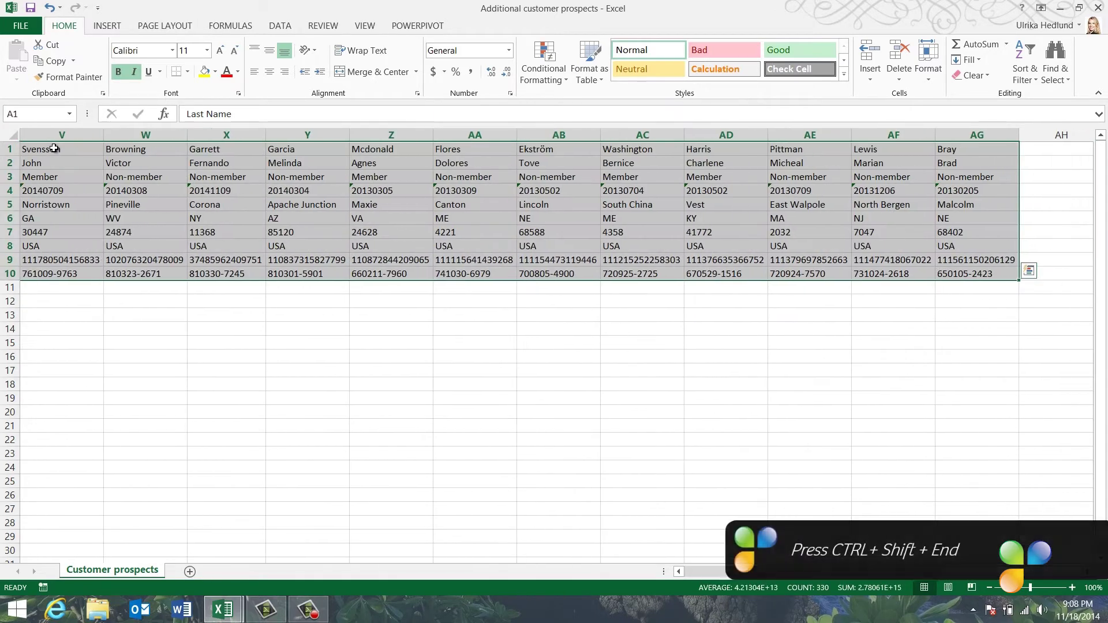
{"action": "right_click", "coordinate": [118, 200]}
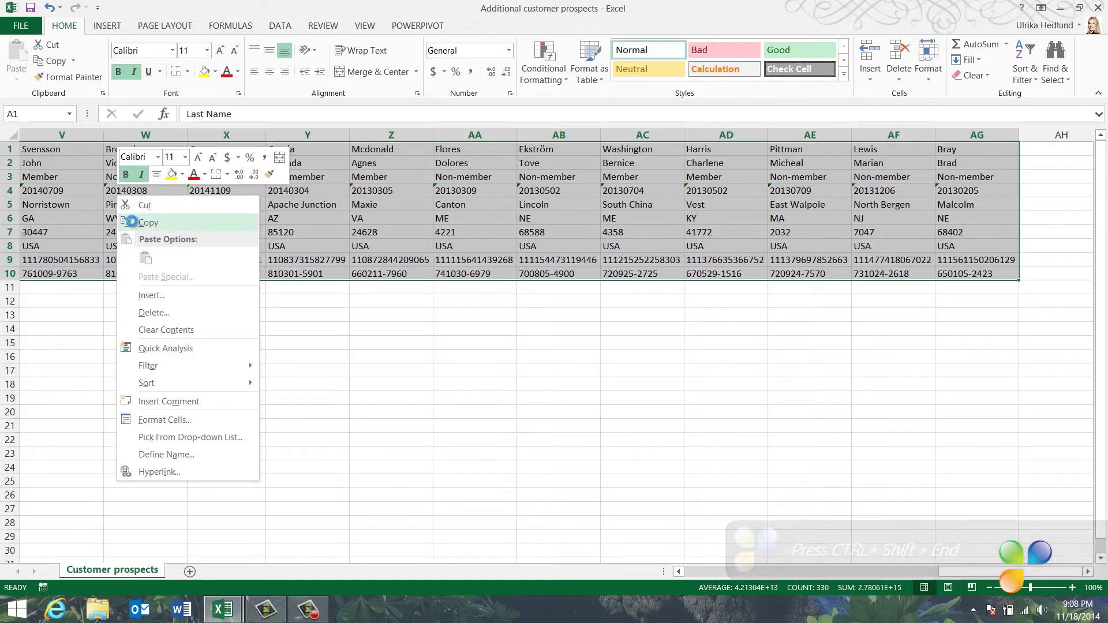
{"action": "left_click", "coordinate": [130, 222]}
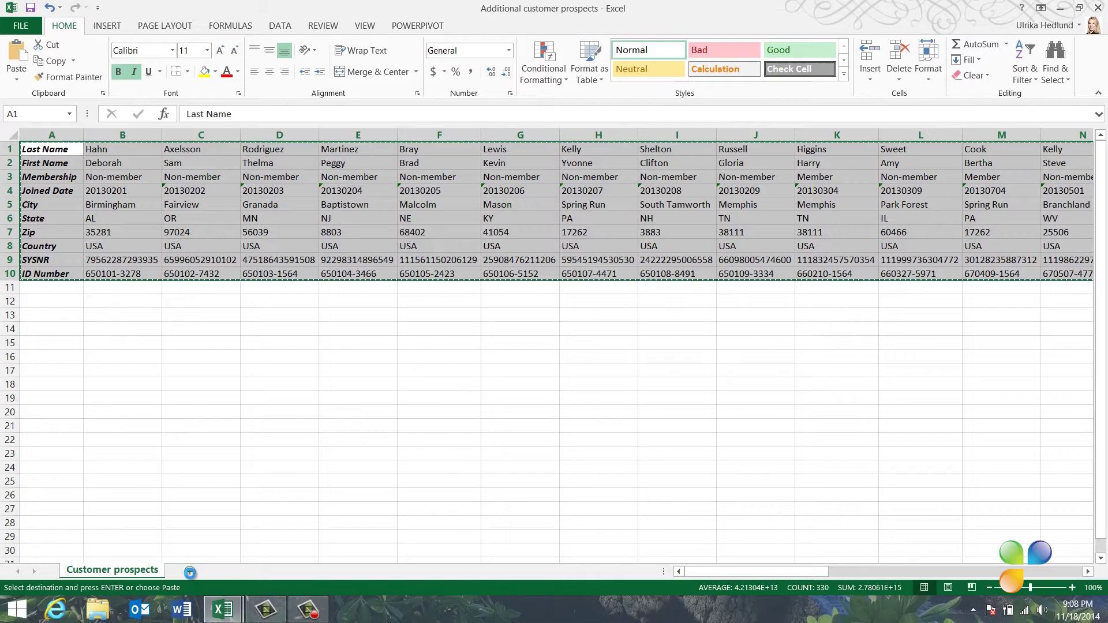
{"action": "left_click", "coordinate": [190, 572]}
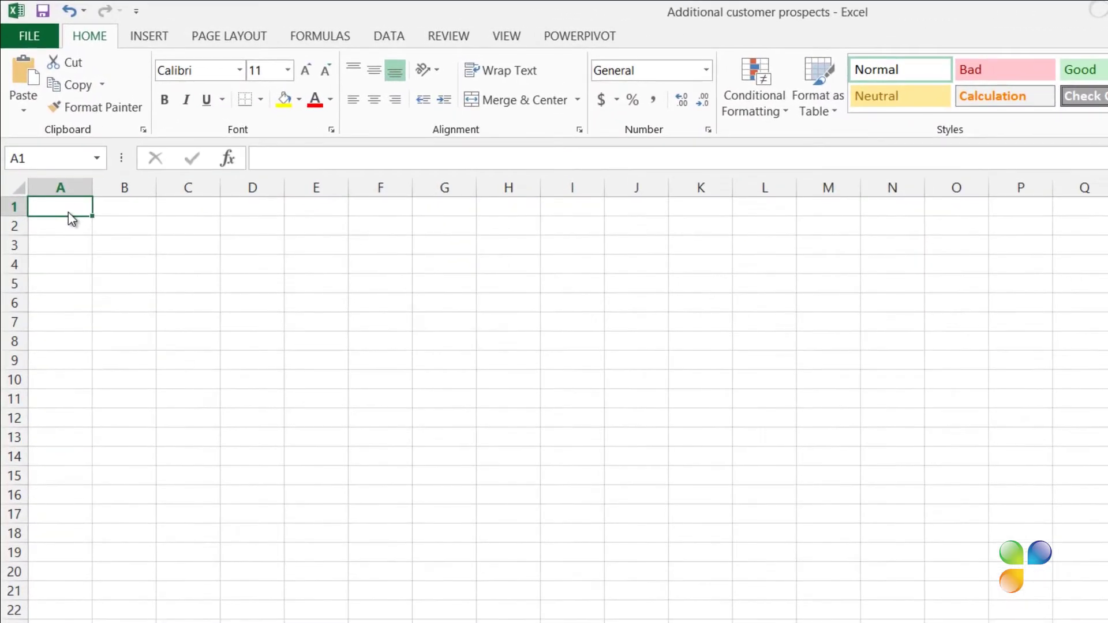
Step: Paste the prospects transposed at Sheet1 A1, one prospect per row, and AutoFit columns A–J
{"action": "right_click", "coordinate": [70, 218]}
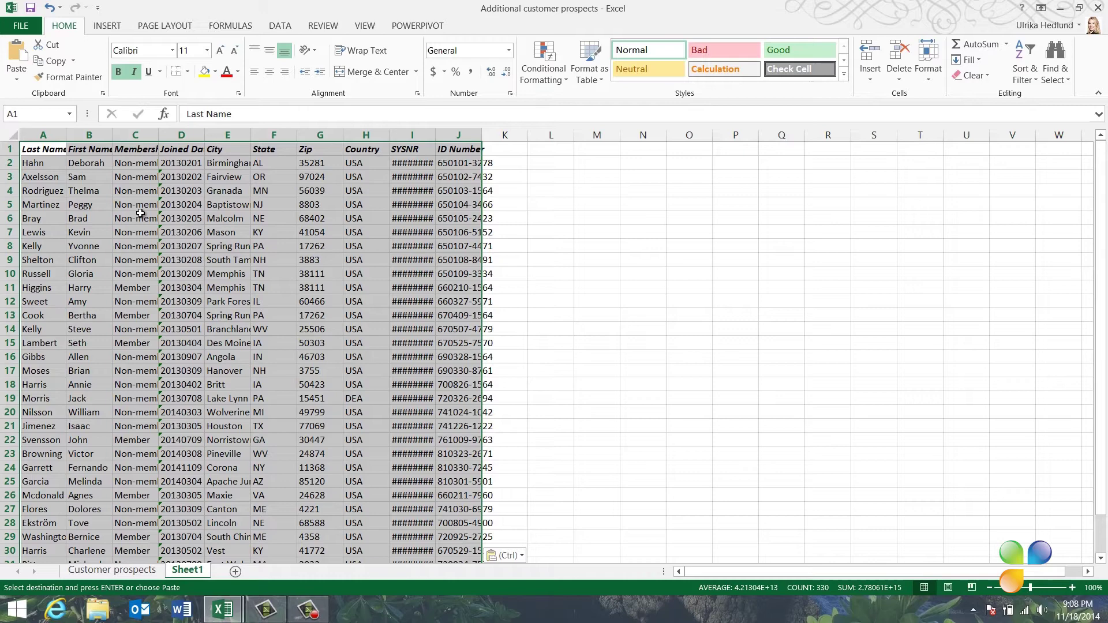
{"action": "left_click", "coordinate": [12, 136]}
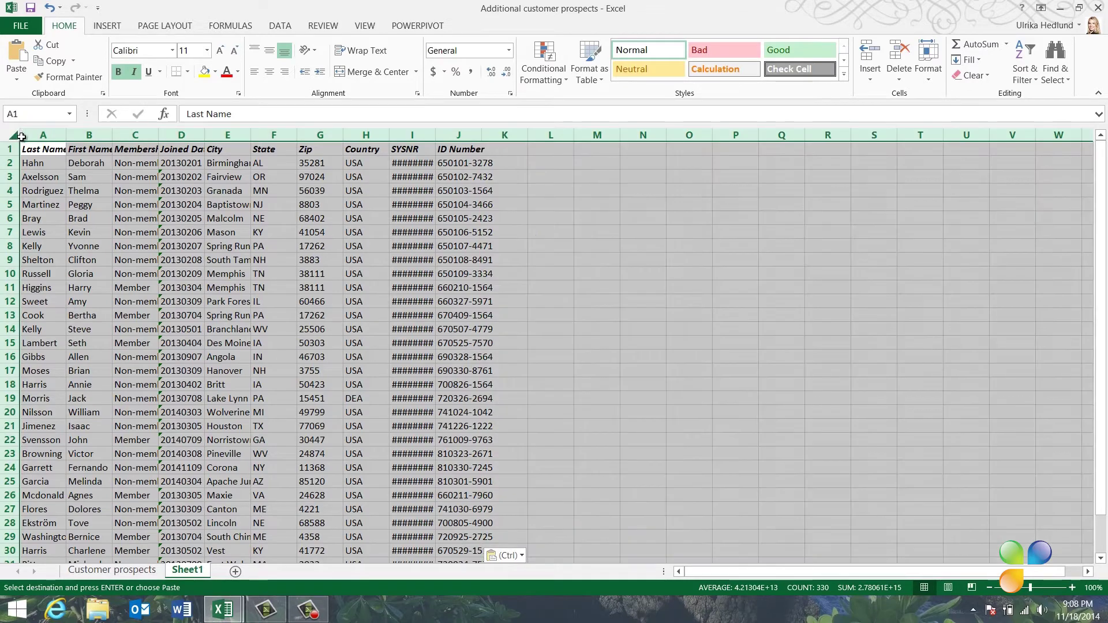
{"action": "double_click", "coordinate": [66, 135]}
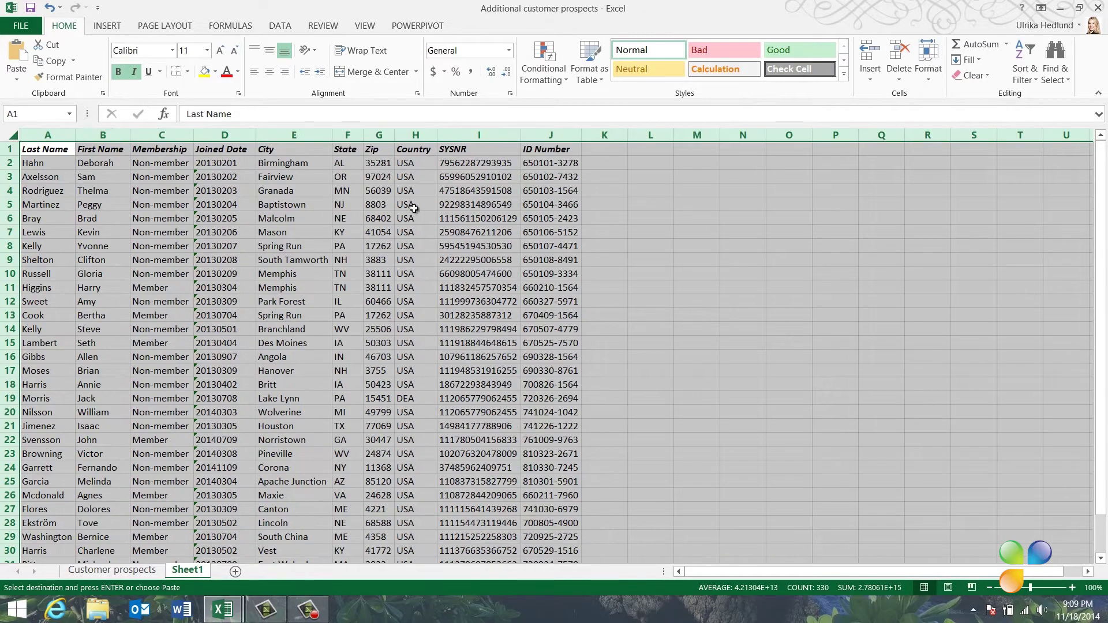
{"action": "left_click", "coordinate": [605, 149]}
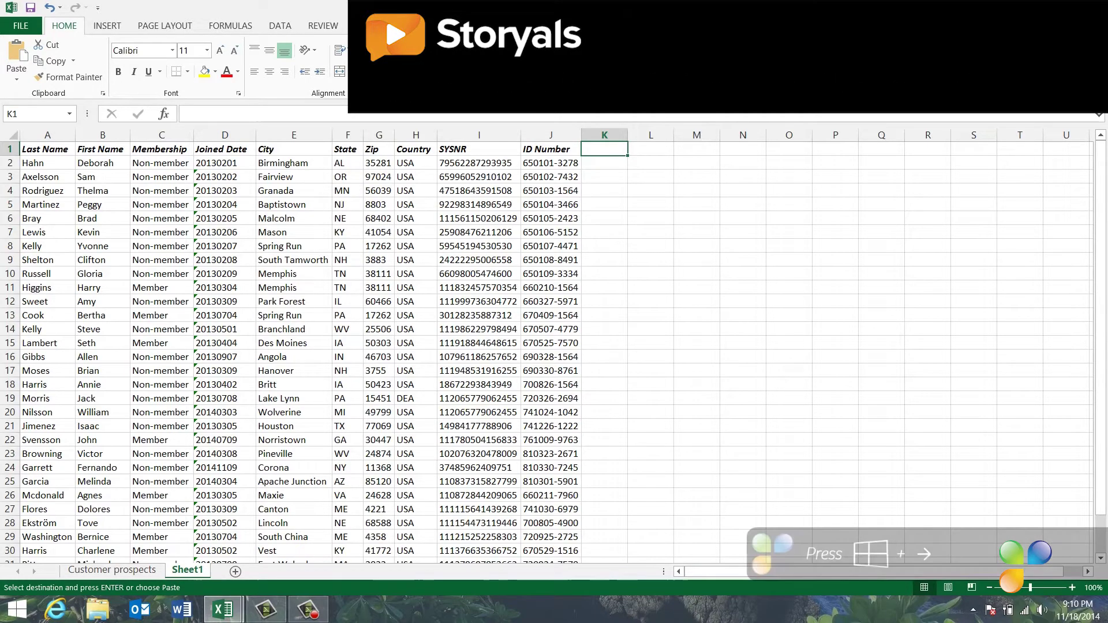
Step: Place both workbooks side by side and compare Joined Date: the new list's 20130201 values are text
{"action": "key", "text": "super+Right"}
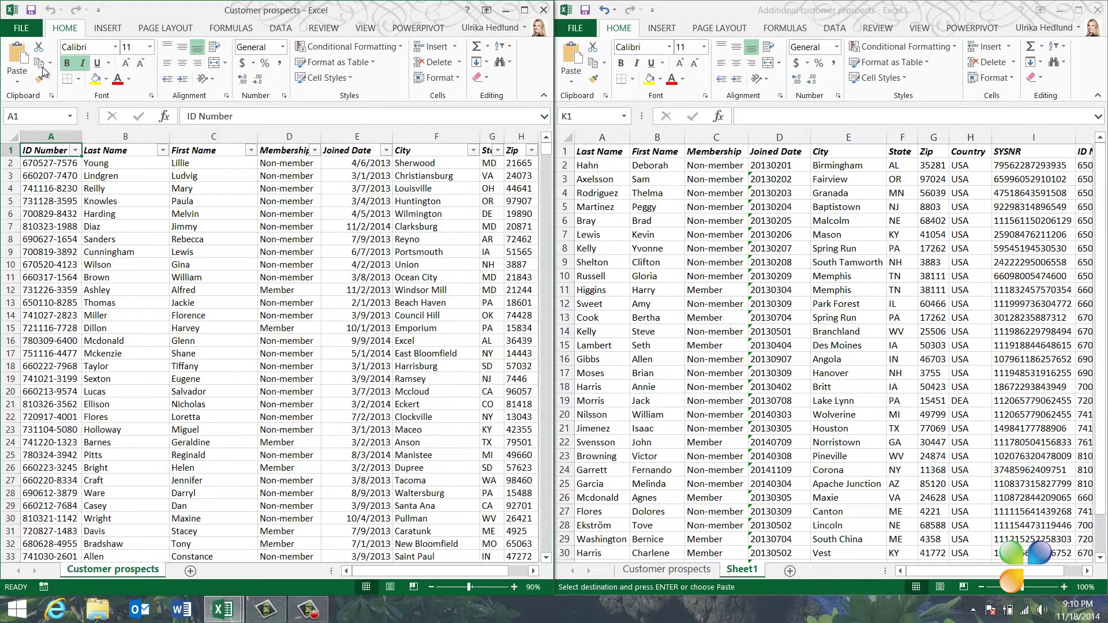
{"action": "left_click_drag", "start_coordinate": [393, 569], "coordinate": [364, 571]}
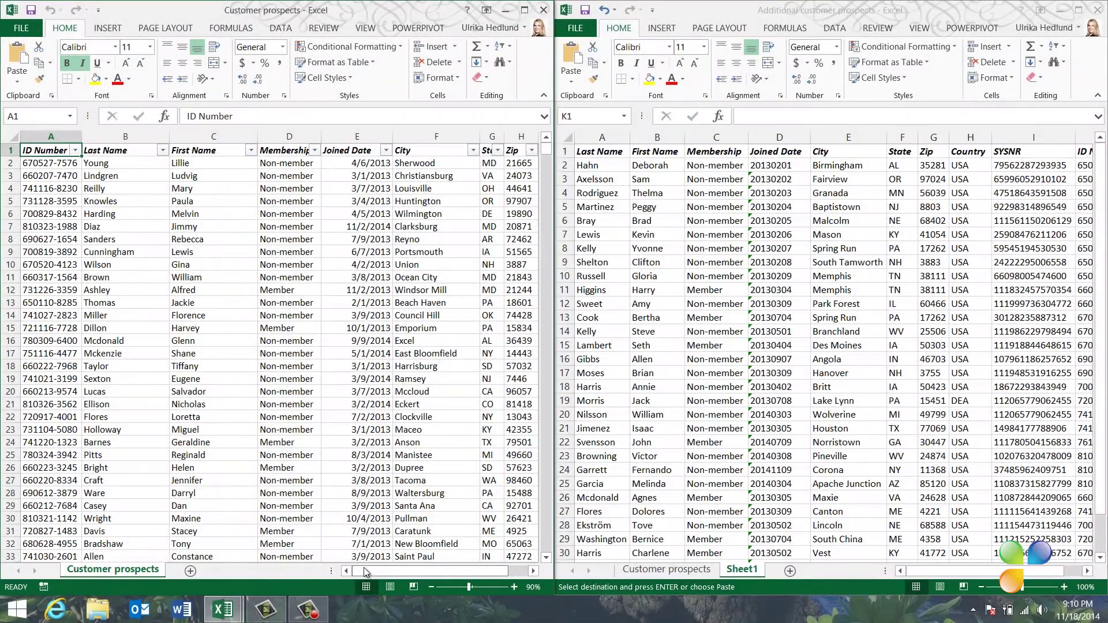
{"action": "left_click", "coordinate": [335, 162]}
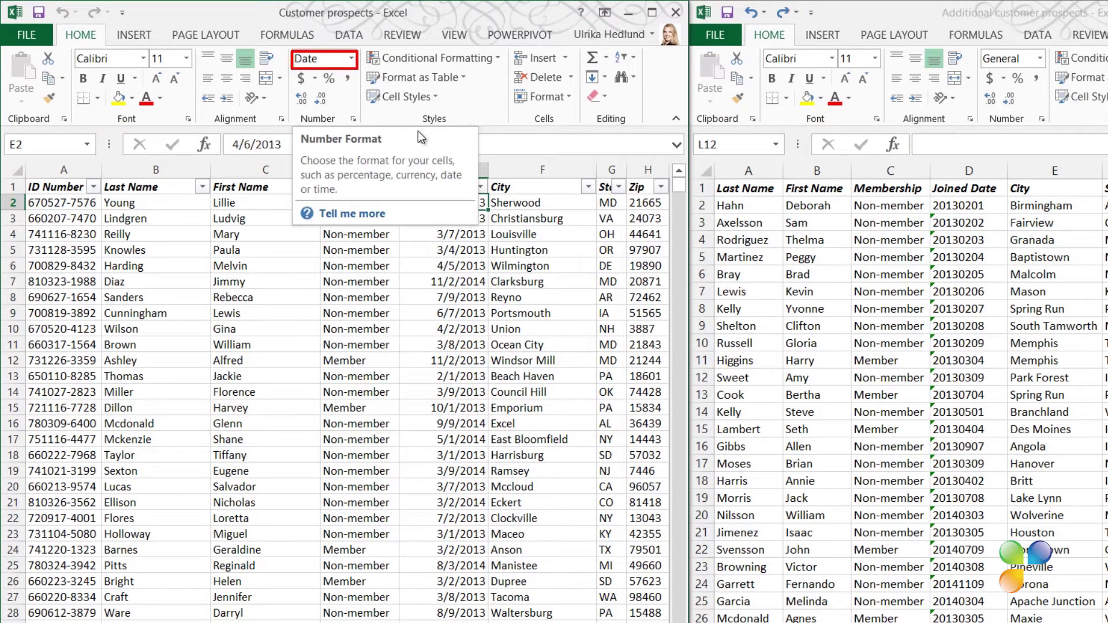
{"action": "left_click", "coordinate": [479, 187]}
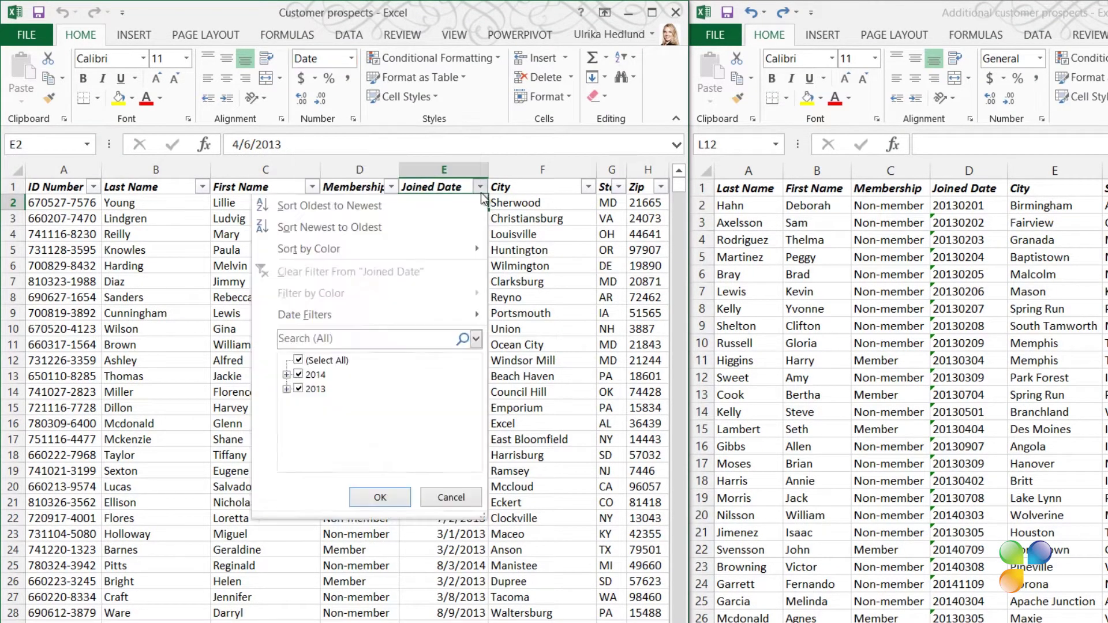
{"action": "left_click", "coordinate": [285, 373]}
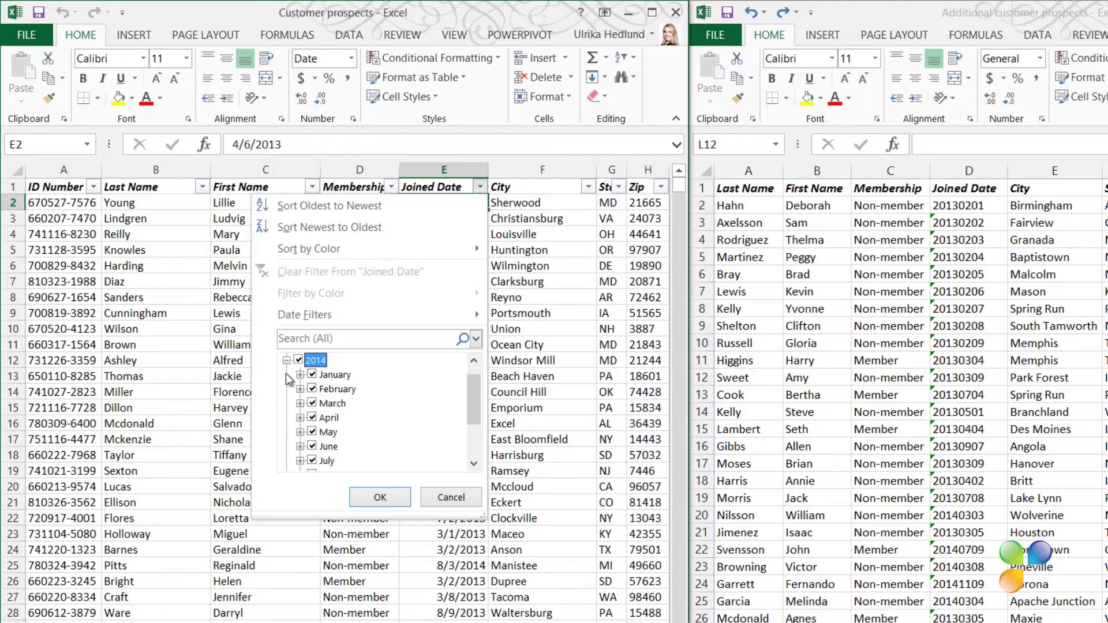
{"action": "left_click", "coordinate": [449, 497]}
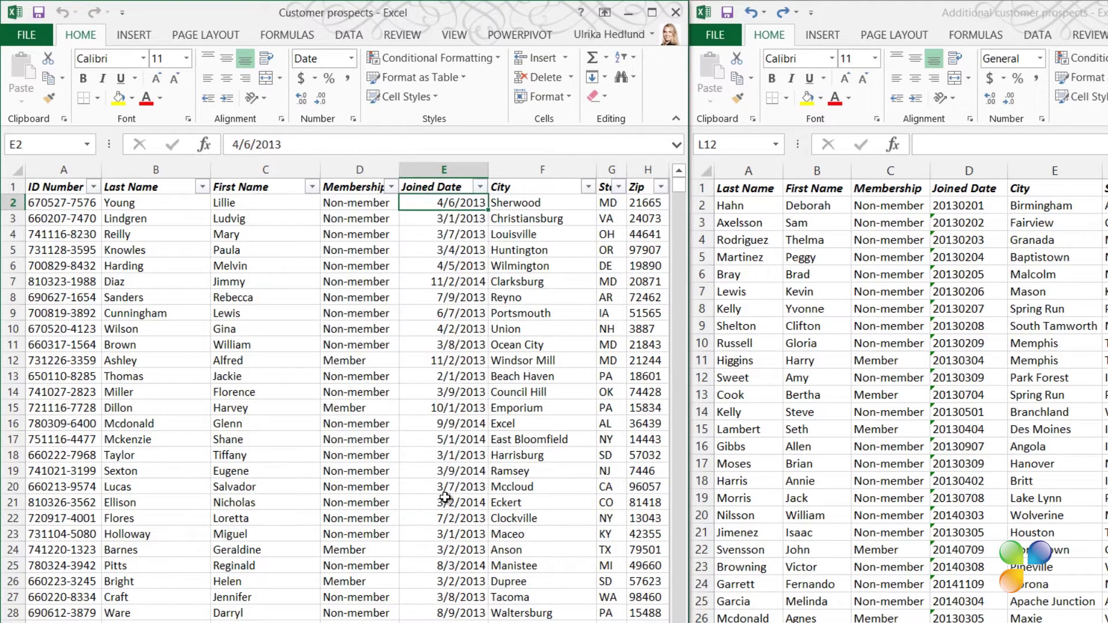
{"action": "left_click", "coordinate": [987, 207]}
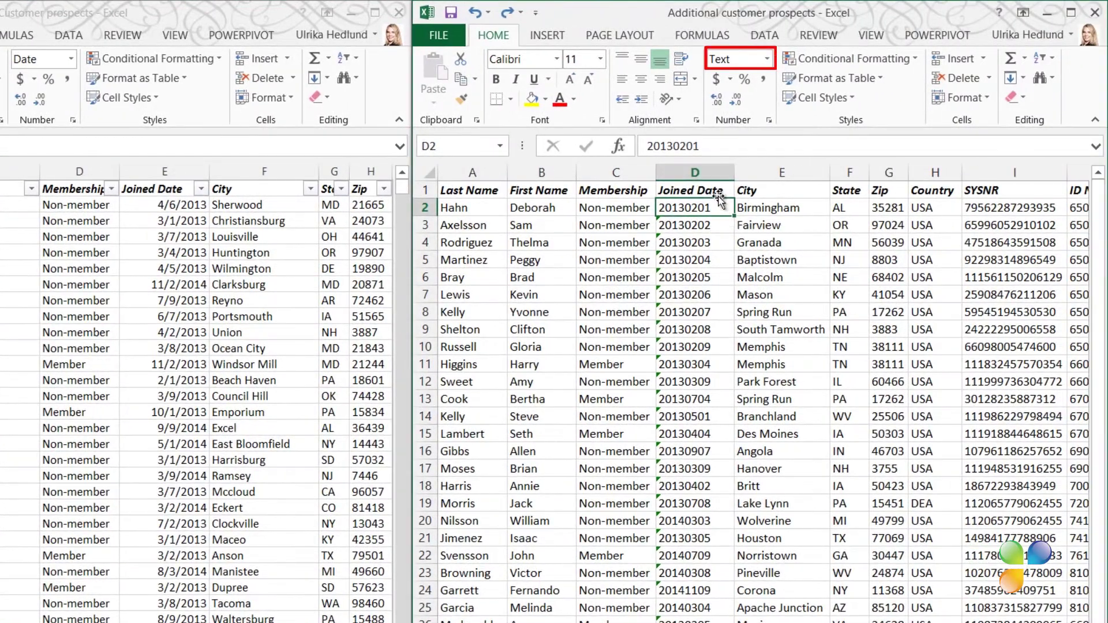
{"action": "left_click", "coordinate": [762, 38]}
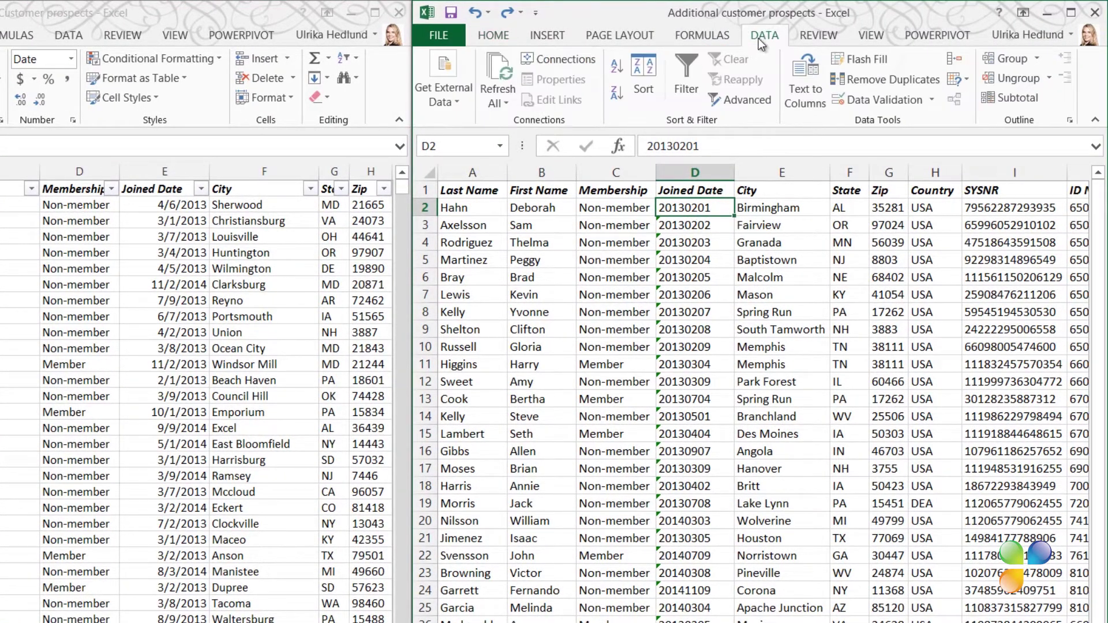
{"action": "left_click", "coordinate": [690, 87]}
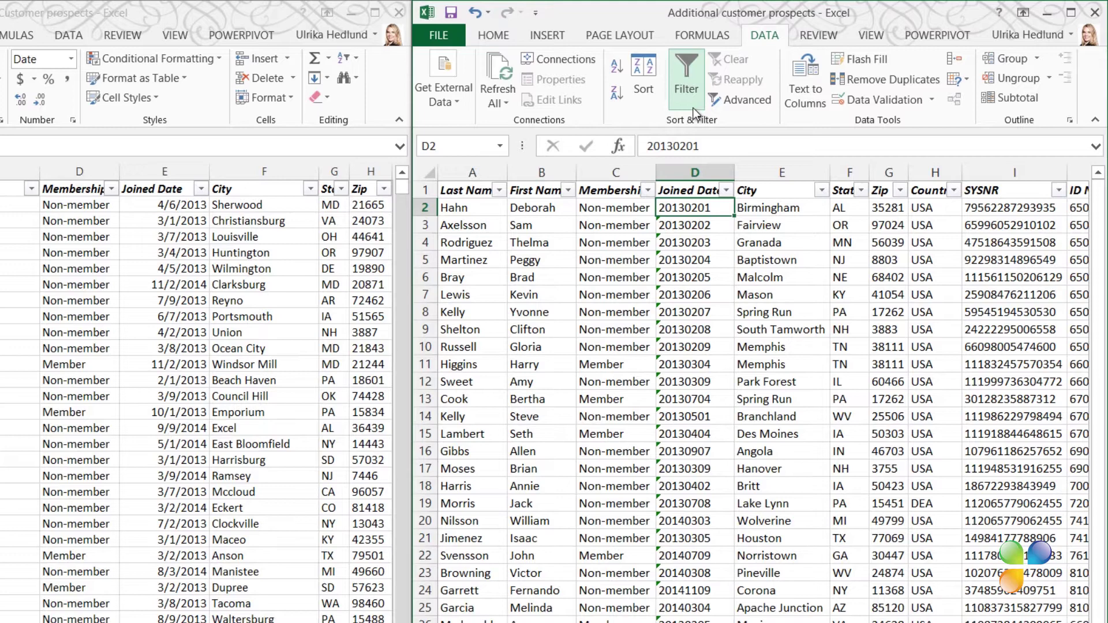
{"action": "left_click", "coordinate": [727, 191]}
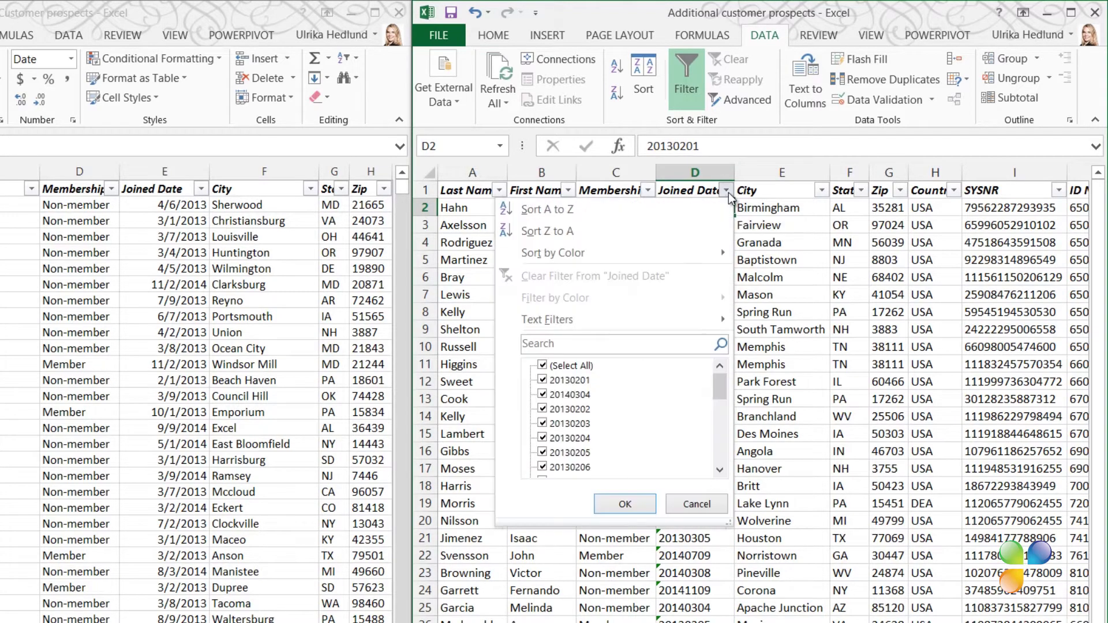
{"action": "left_click_drag", "start_coordinate": [725, 377], "coordinate": [729, 407]}
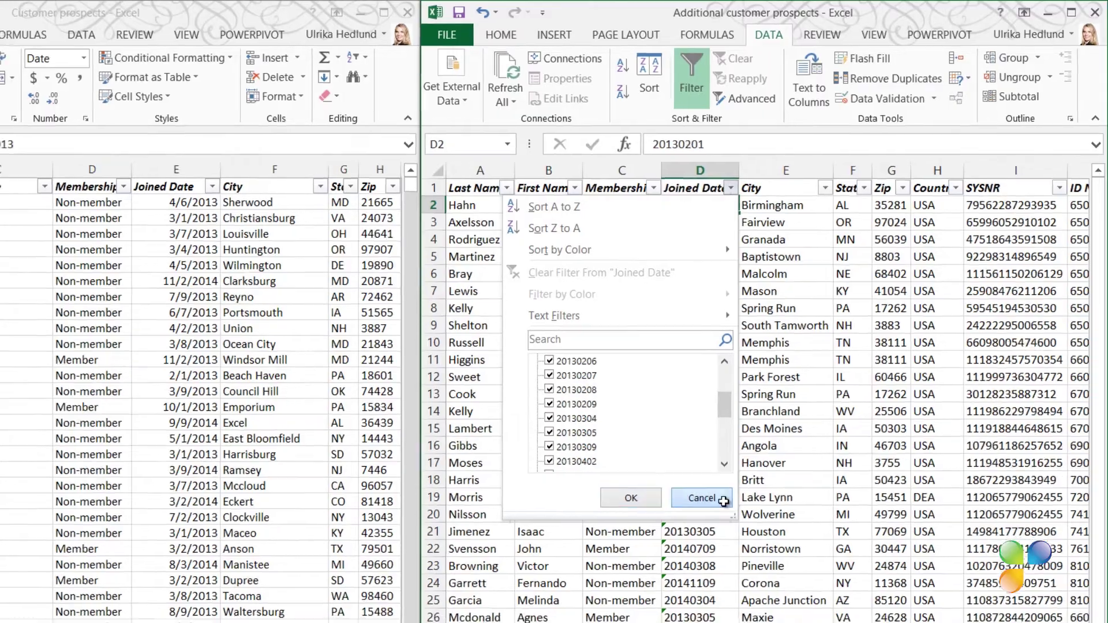
{"action": "left_click", "coordinate": [696, 504]}
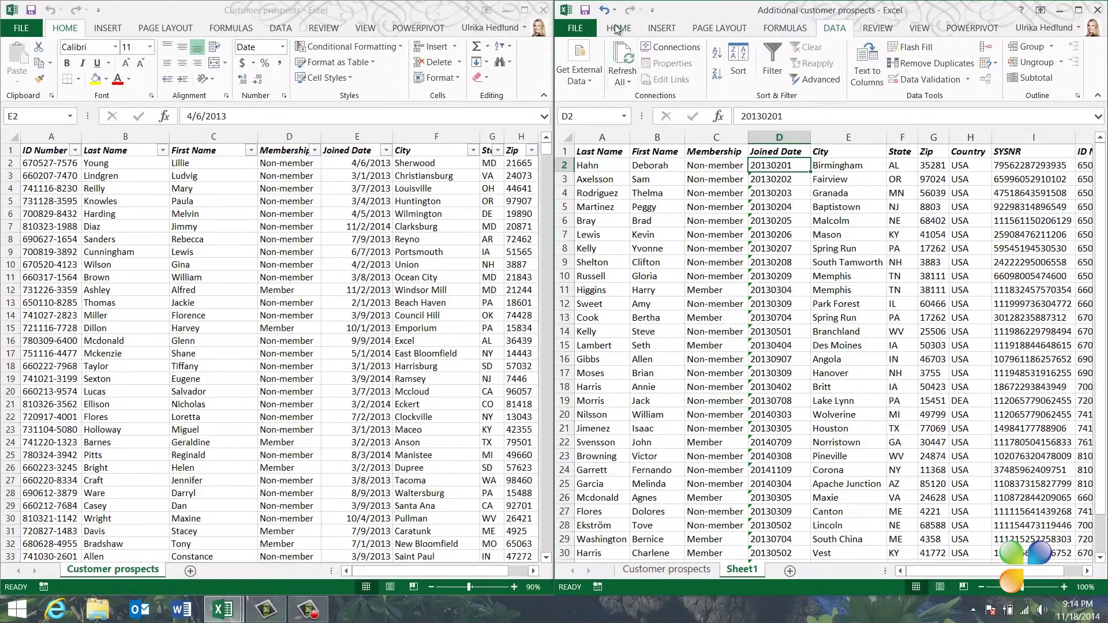
{"action": "left_click", "coordinate": [617, 29]}
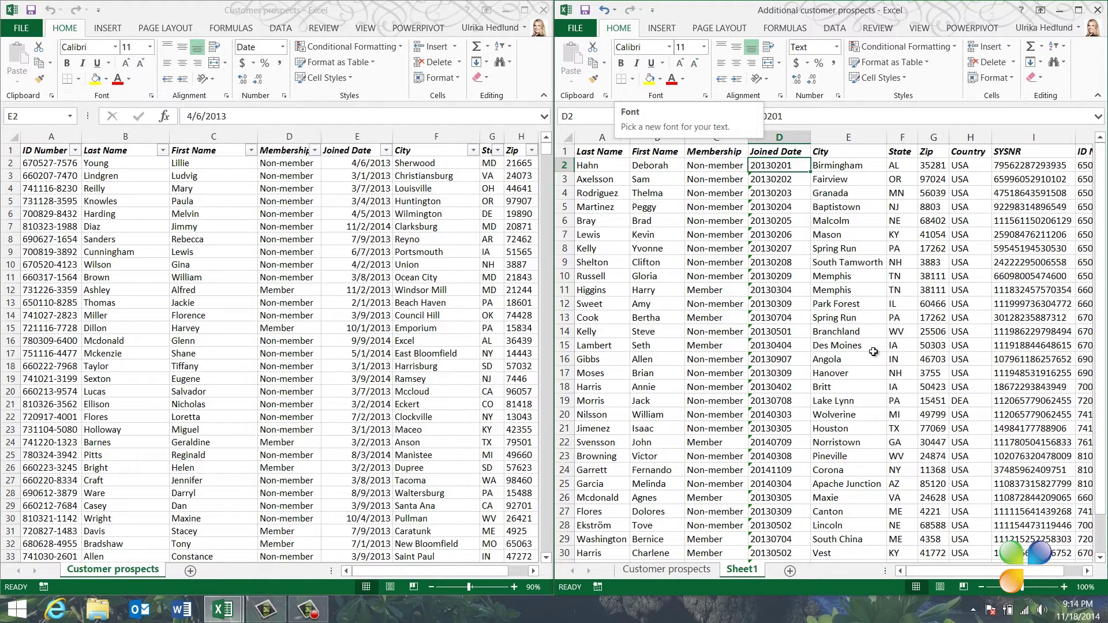
Step: Maximize the Additional customer prospects window and delete the SYSNR column
{"action": "left_click", "coordinate": [1080, 11]}
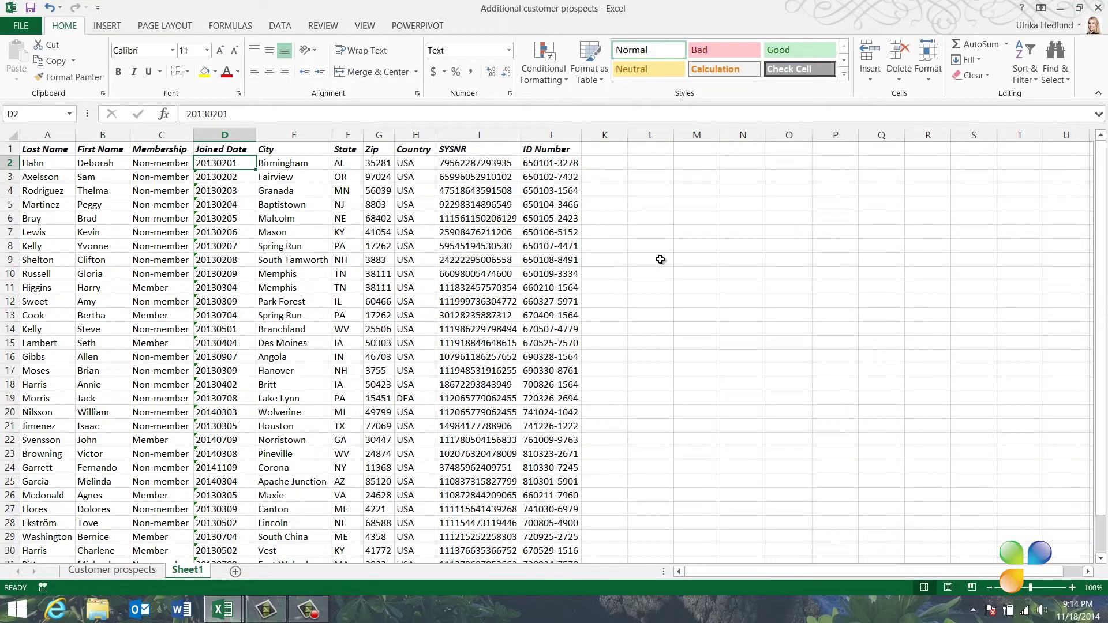
{"action": "left_click", "coordinate": [477, 134]}
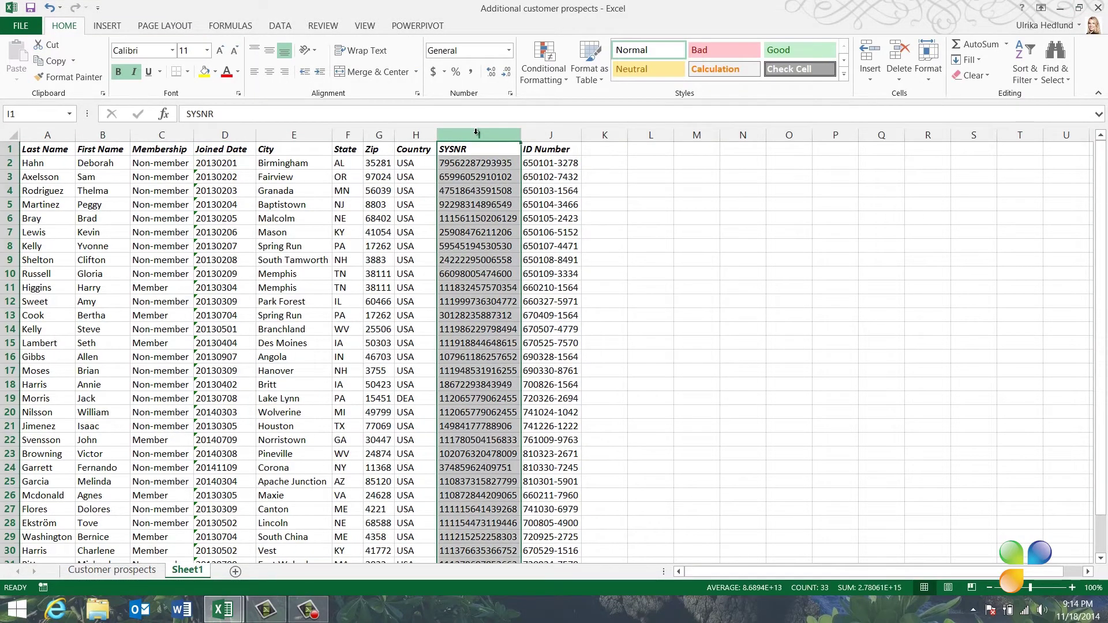
{"action": "right_click", "coordinate": [477, 133]}
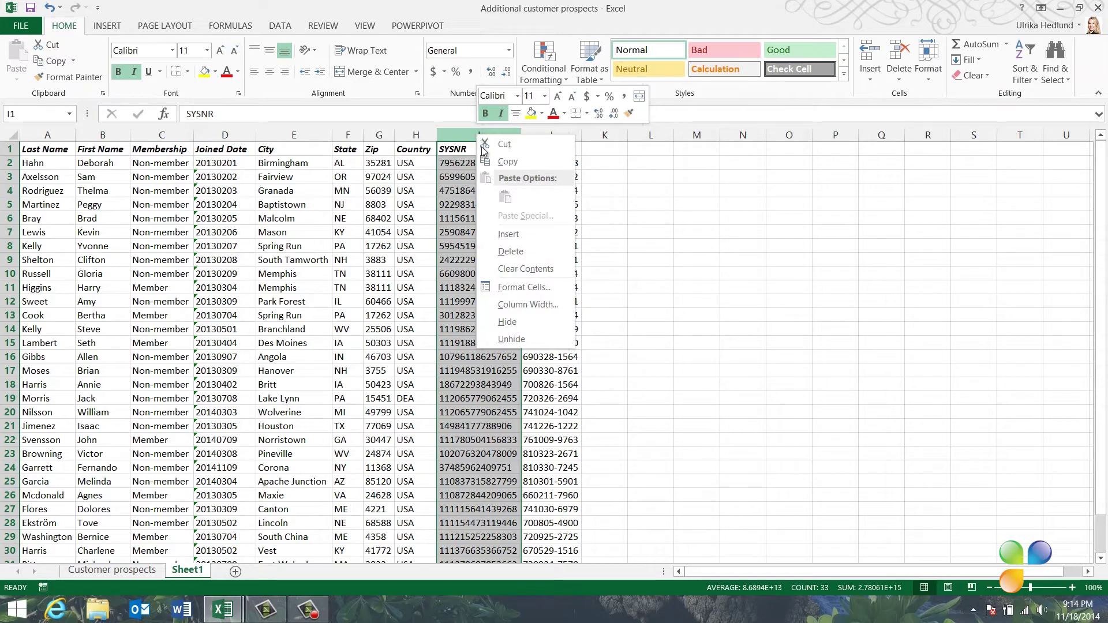
{"action": "left_click", "coordinate": [522, 251]}
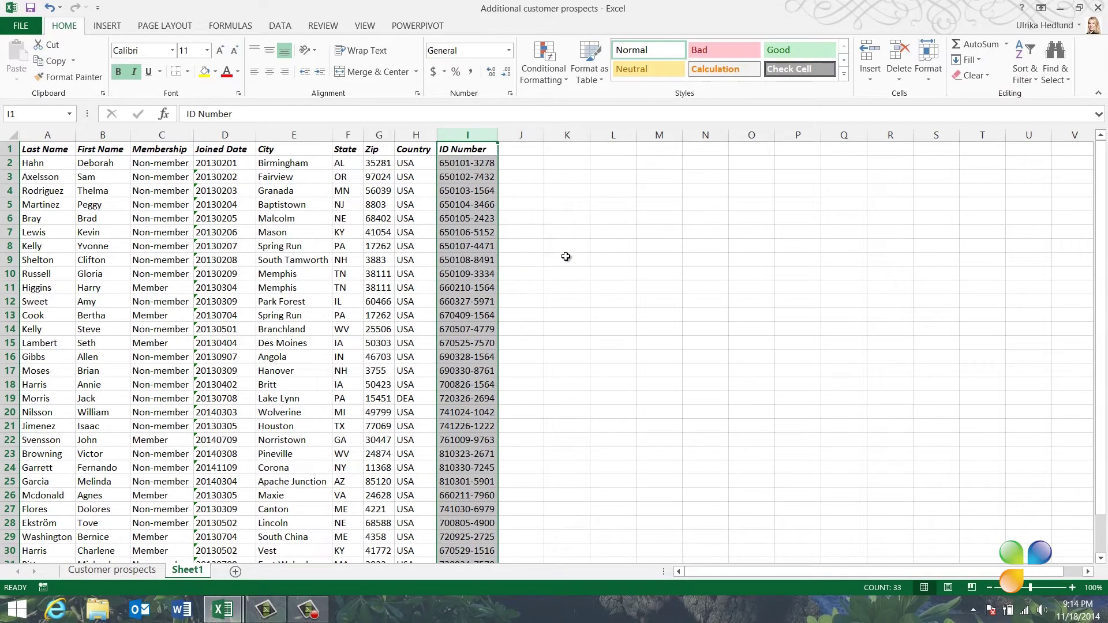
{"action": "left_click", "coordinate": [566, 259]}
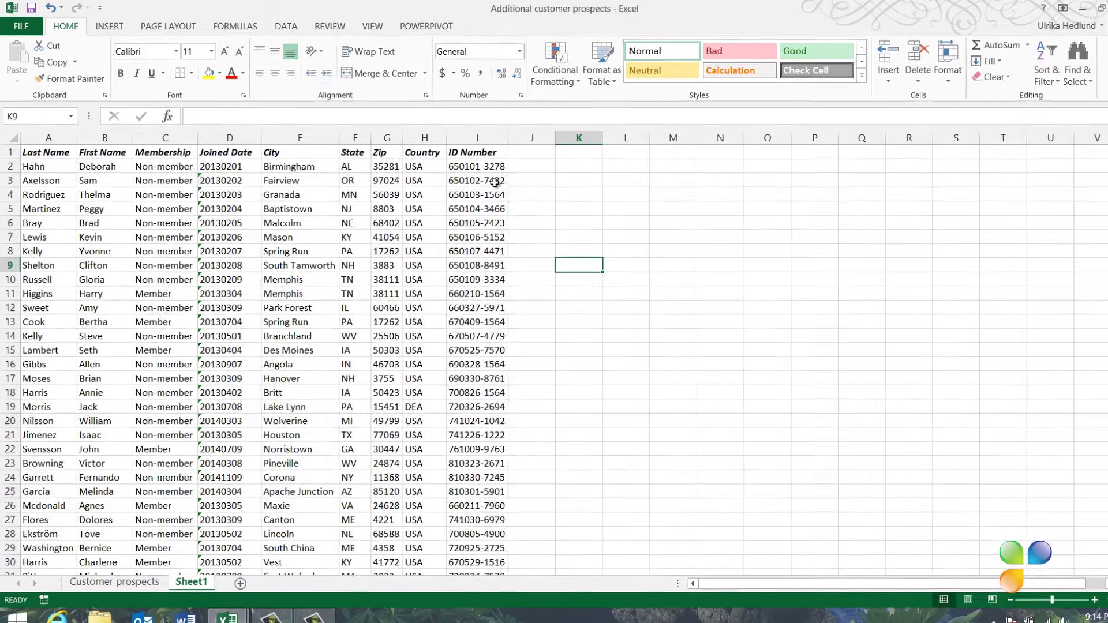
Step: Move the ID Number column to column A, shifting the other columns right
{"action": "left_click", "coordinate": [474, 136]}
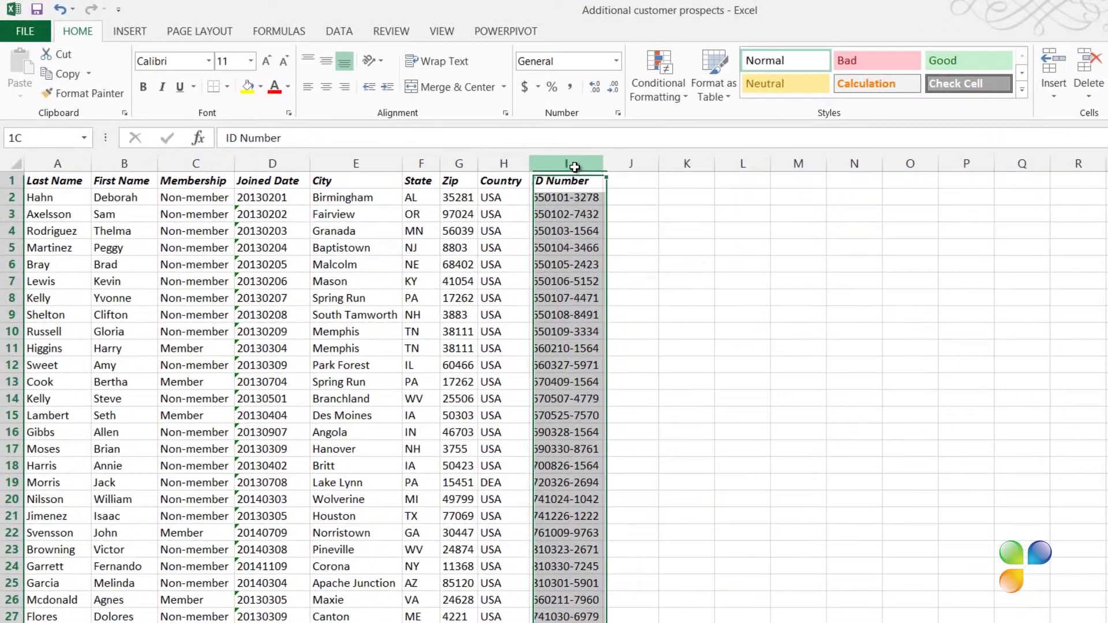
{"action": "left_click", "coordinate": [602, 200]}
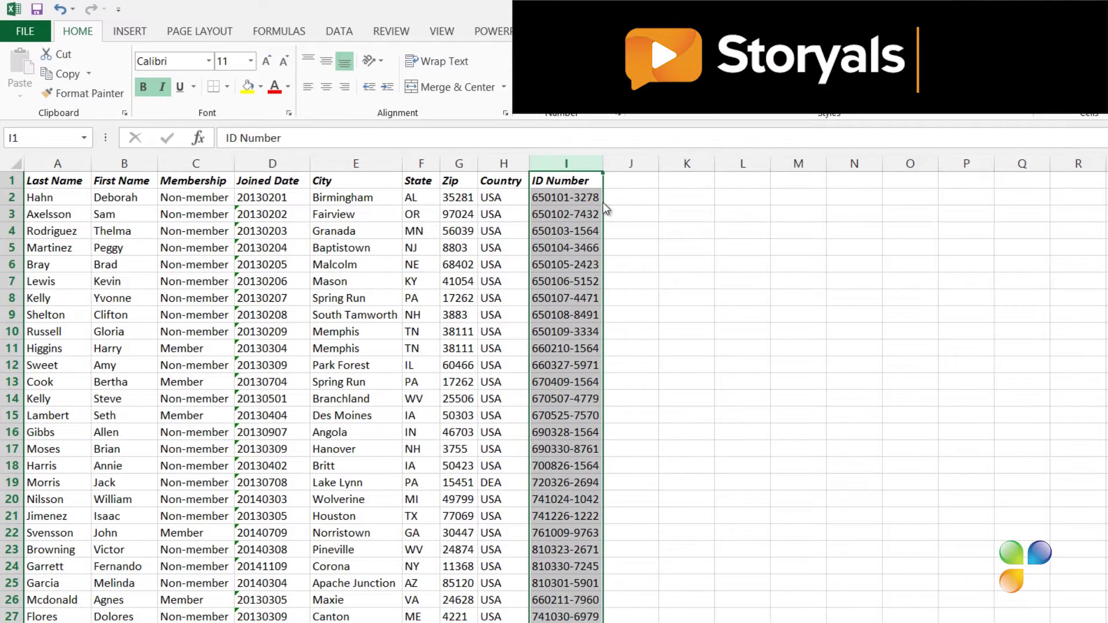
{"action": "left_click_drag", "start_coordinate": [598, 205], "coordinate": [63, 214]}
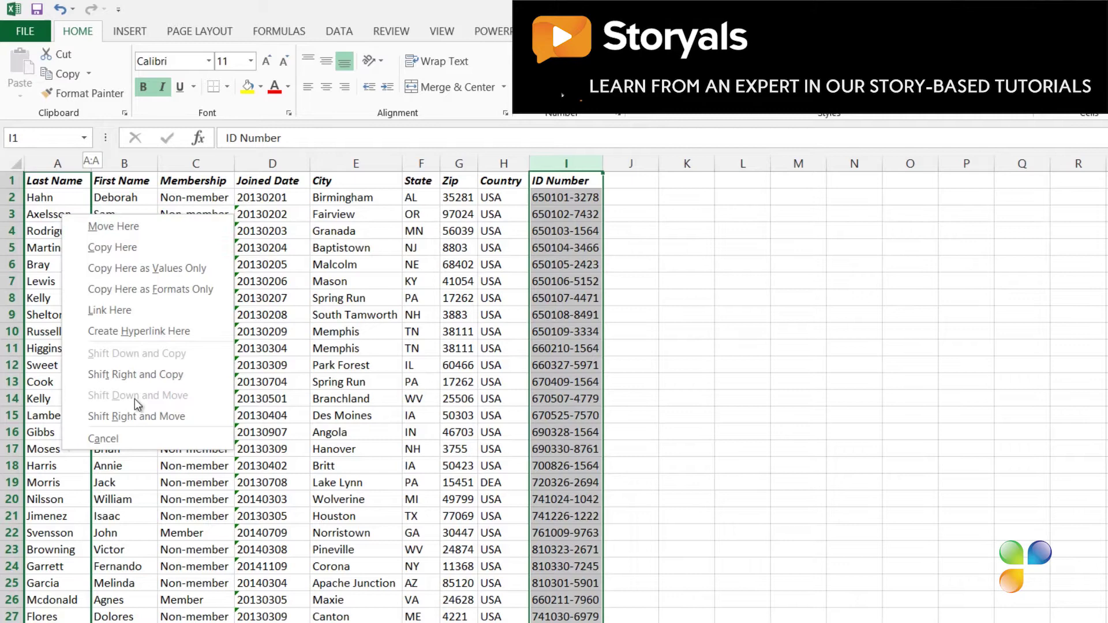
{"action": "left_click", "coordinate": [141, 416]}
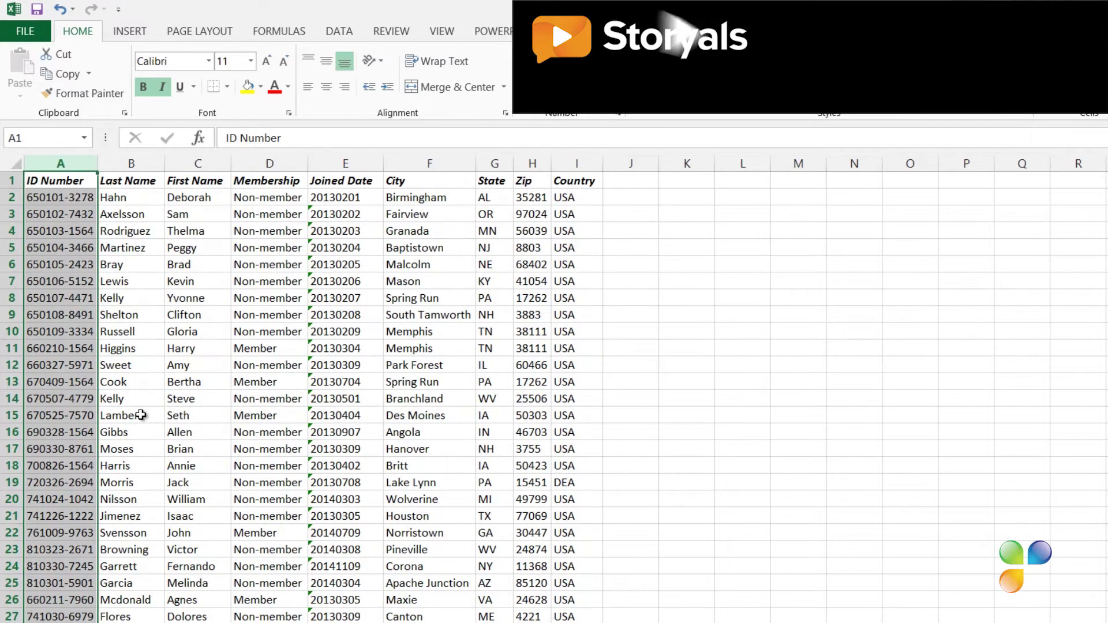
{"action": "left_click", "coordinate": [646, 182]}
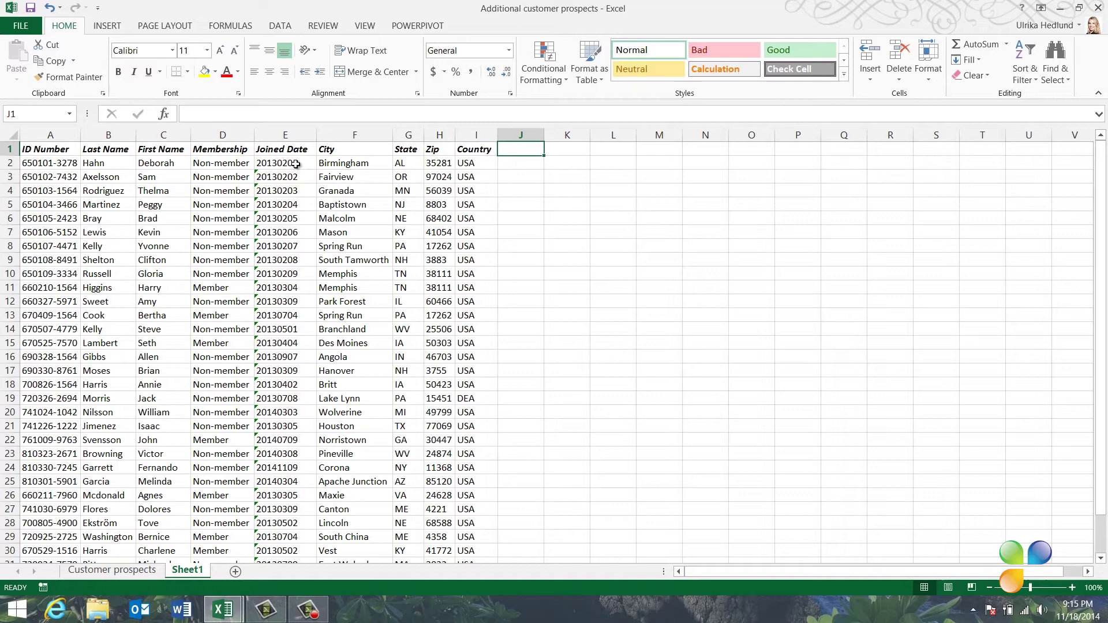
Step: Convert Joined Date text in E2:E33 to YMD dates with Text to Columns, e.g. 2/1/2013
{"action": "left_click", "coordinate": [296, 165]}
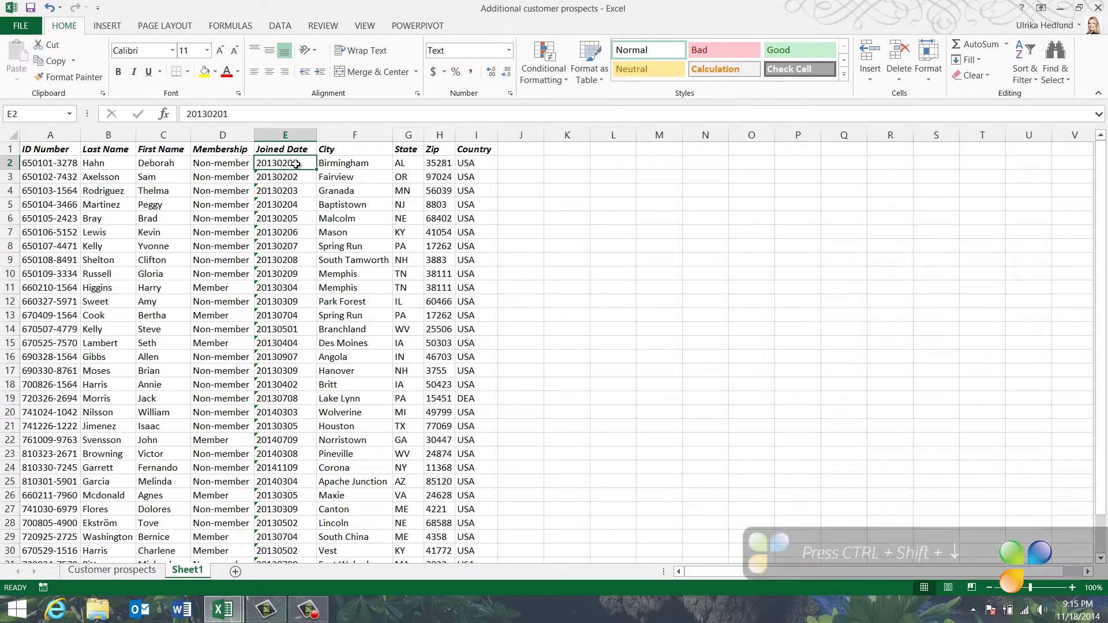
{"action": "key", "text": "ctrl+shift+Down"}
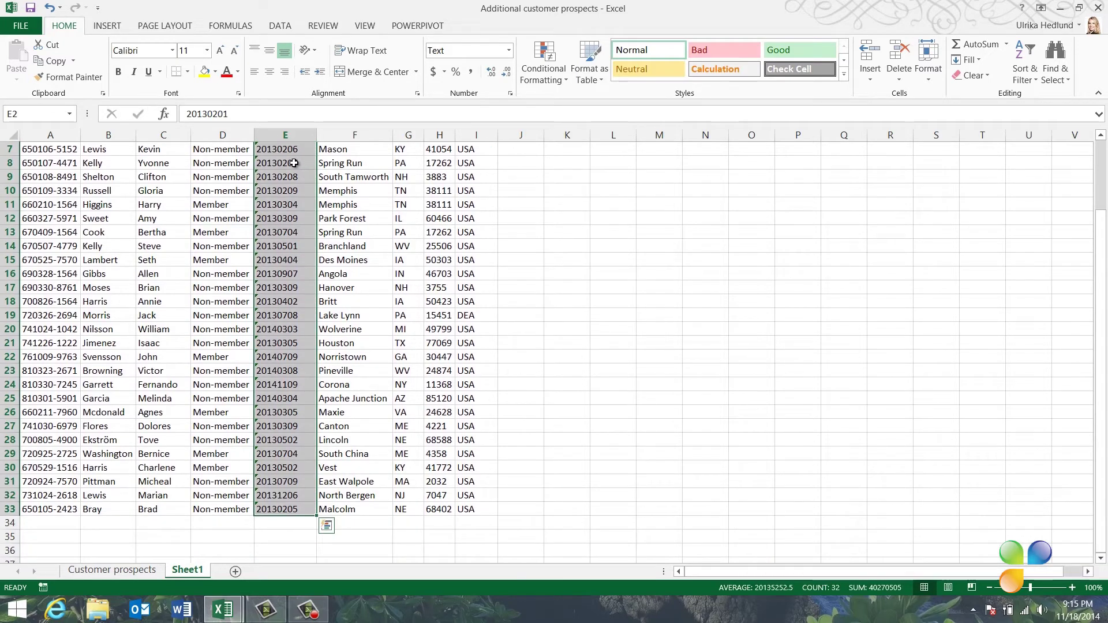
{"action": "left_click", "coordinate": [278, 27]}
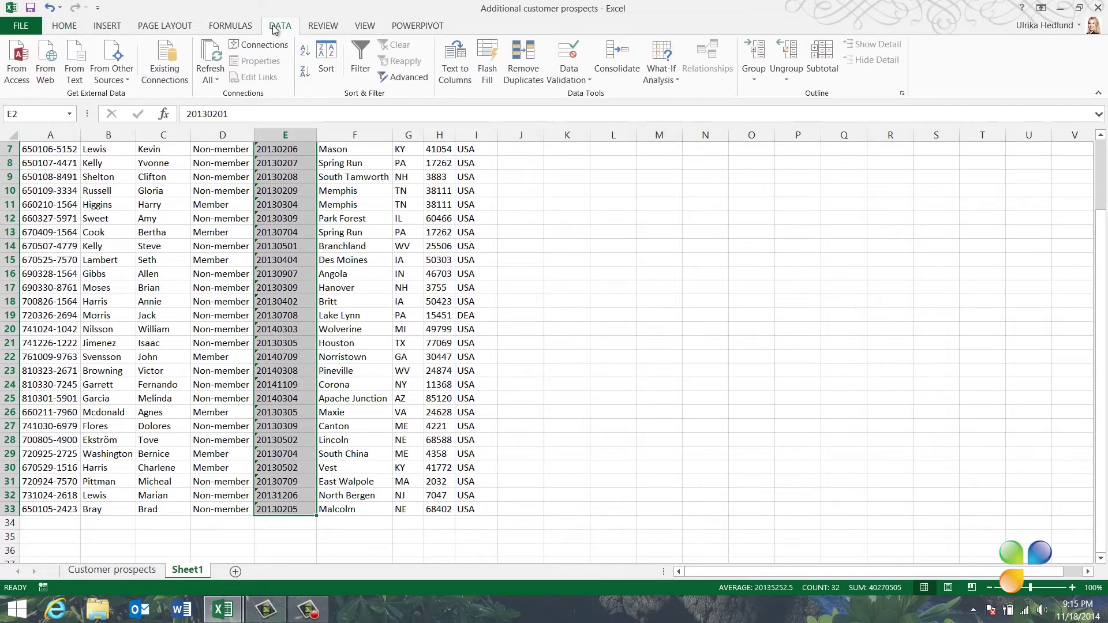
{"action": "left_click", "coordinate": [448, 61]}
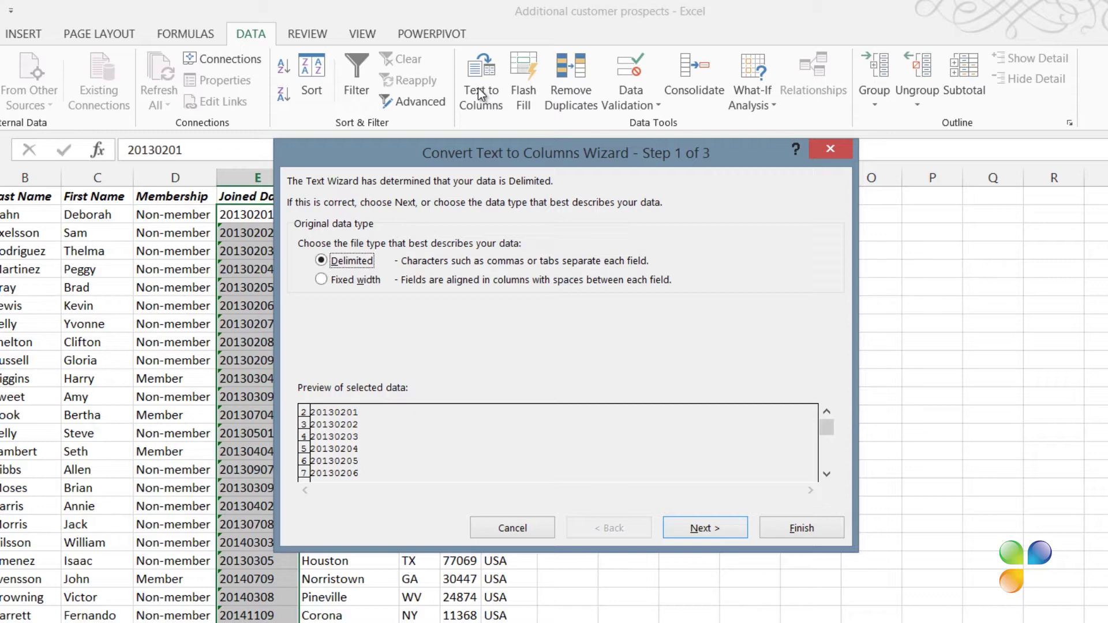
{"action": "left_click", "coordinate": [722, 530]}
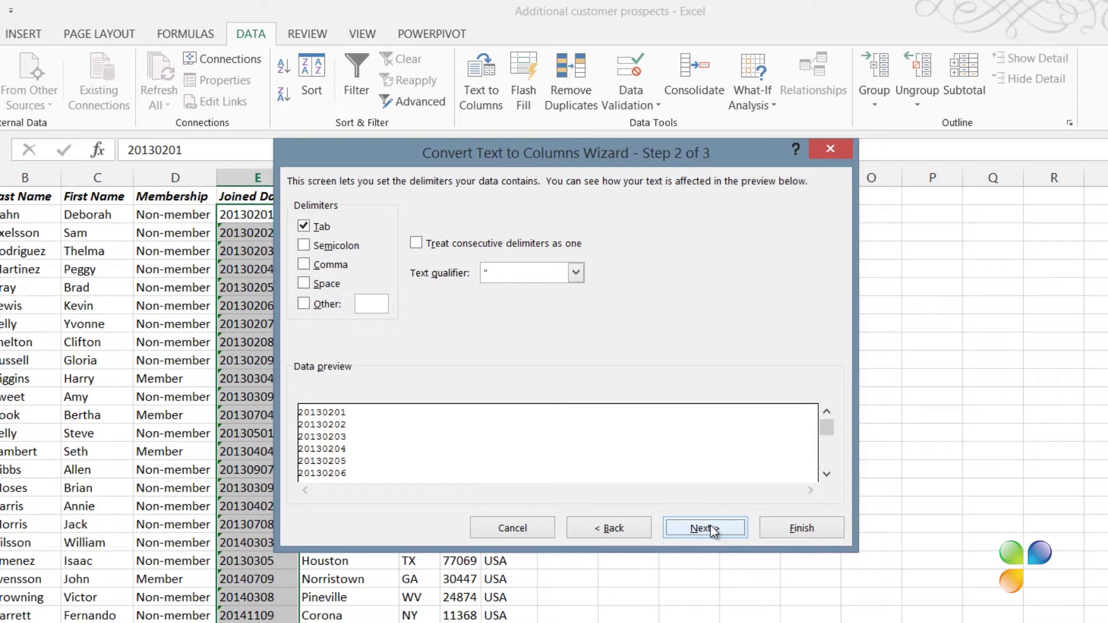
{"action": "left_click", "coordinate": [307, 227]}
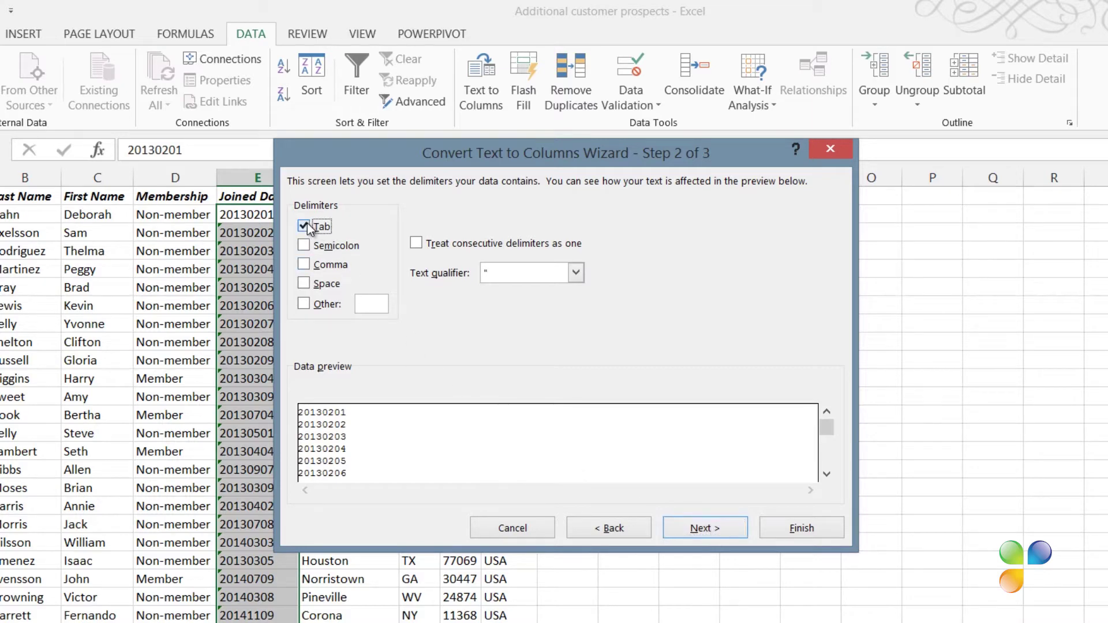
{"action": "left_click", "coordinate": [699, 527]}
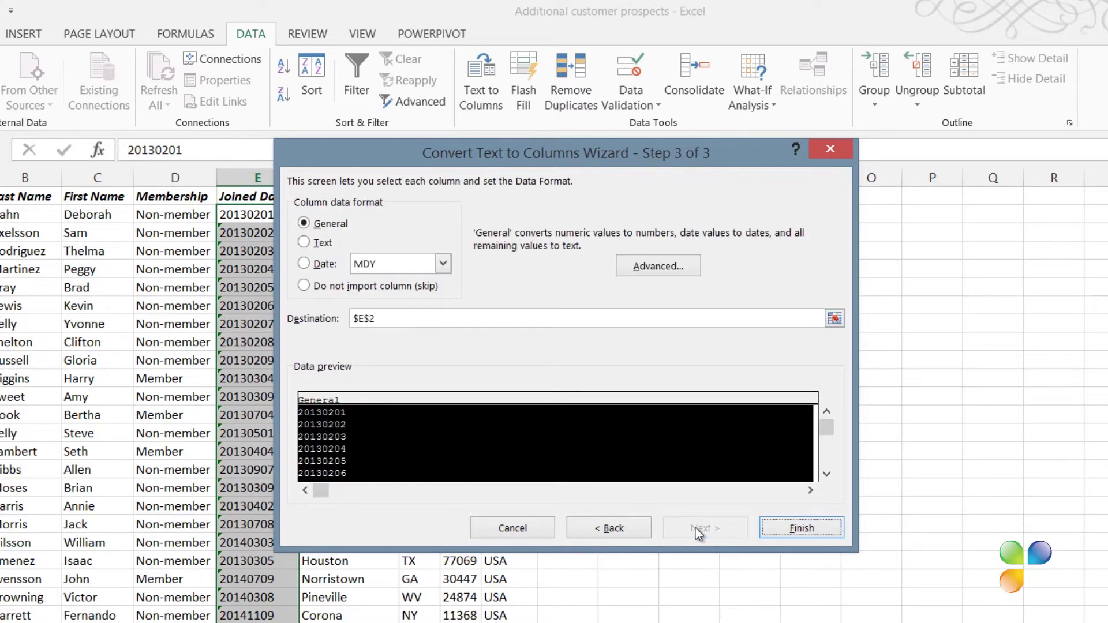
{"action": "left_click", "coordinate": [304, 263]}
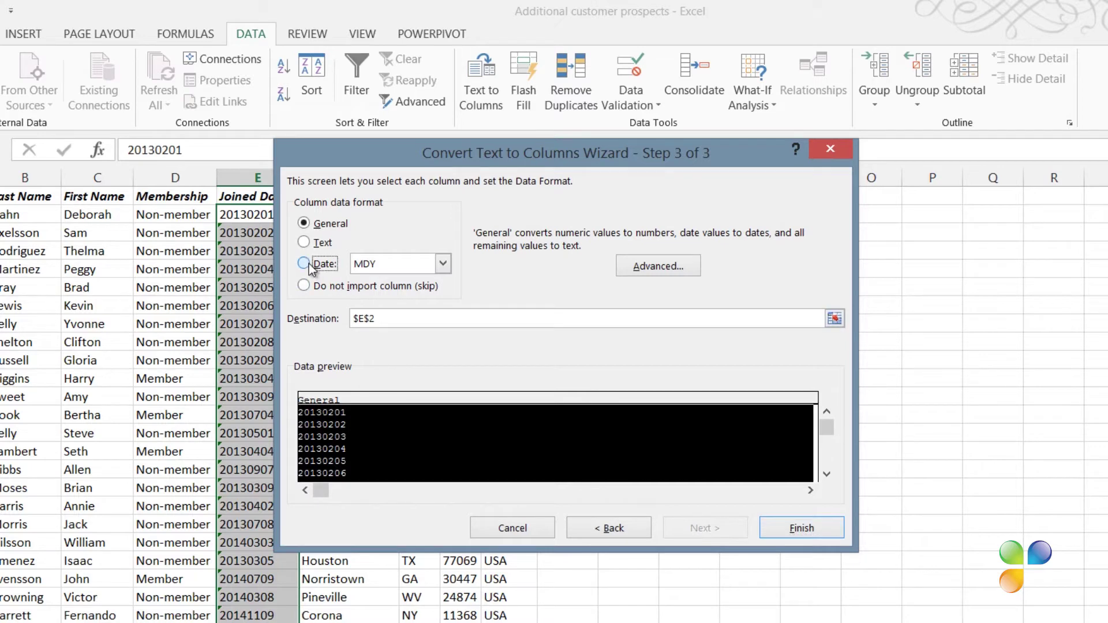
{"action": "left_click", "coordinate": [444, 265]}
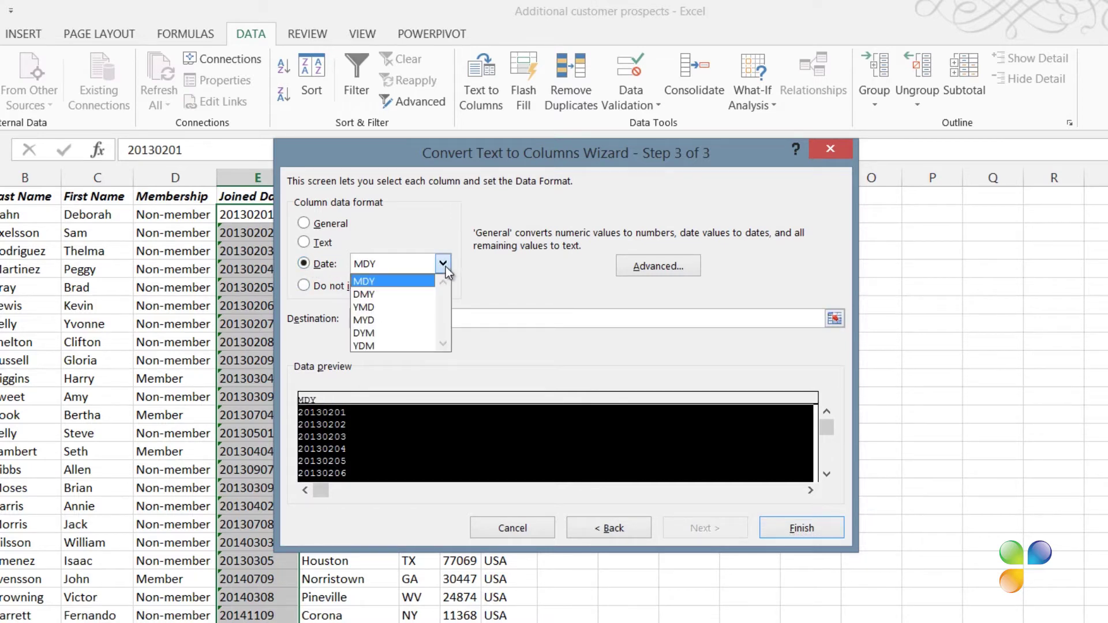
{"action": "left_click", "coordinate": [427, 308]}
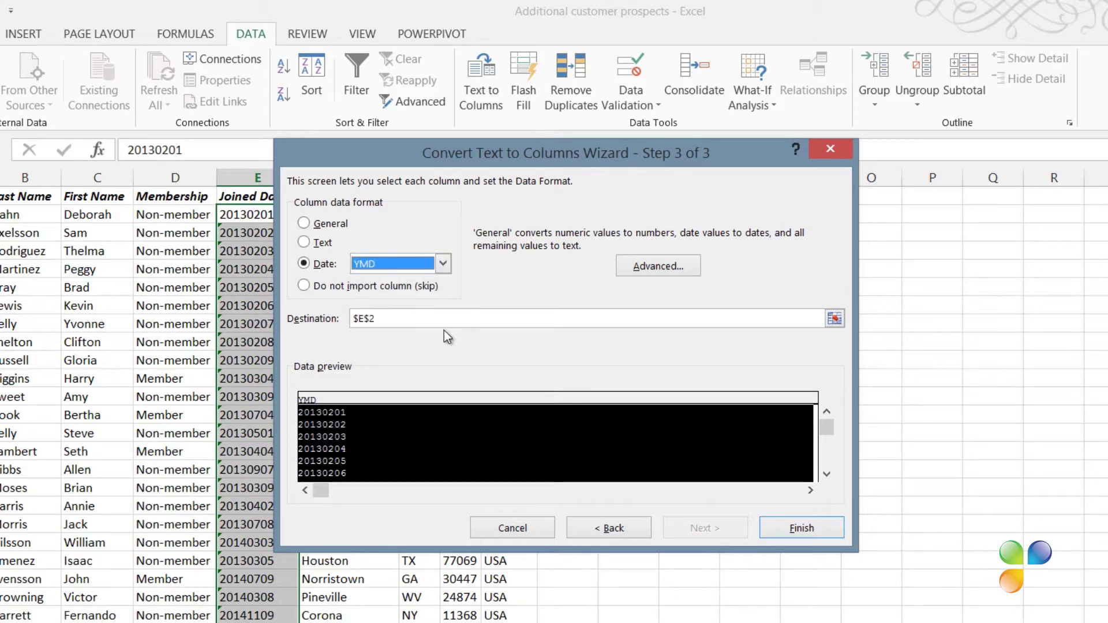
{"action": "left_click", "coordinate": [789, 526]}
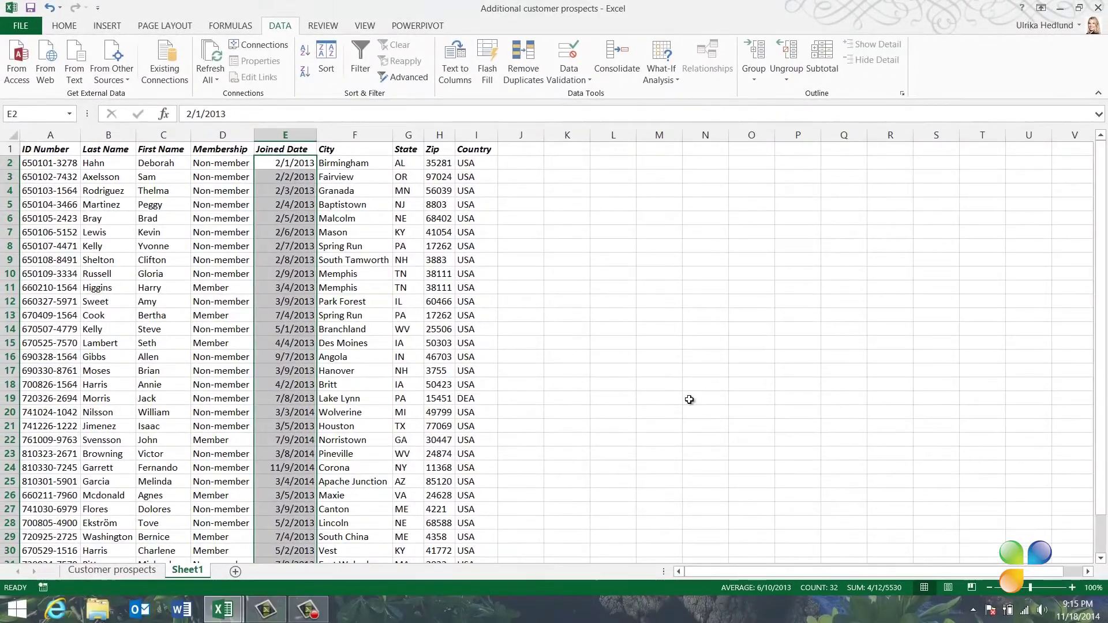
{"action": "left_click", "coordinate": [306, 165]}
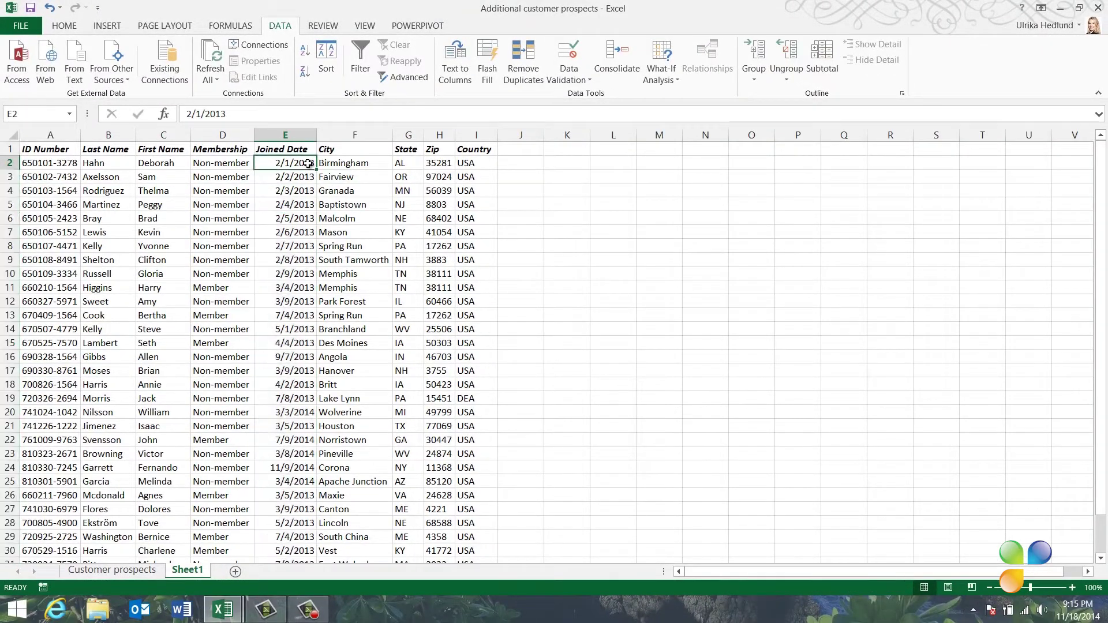
{"action": "left_click", "coordinate": [360, 61]}
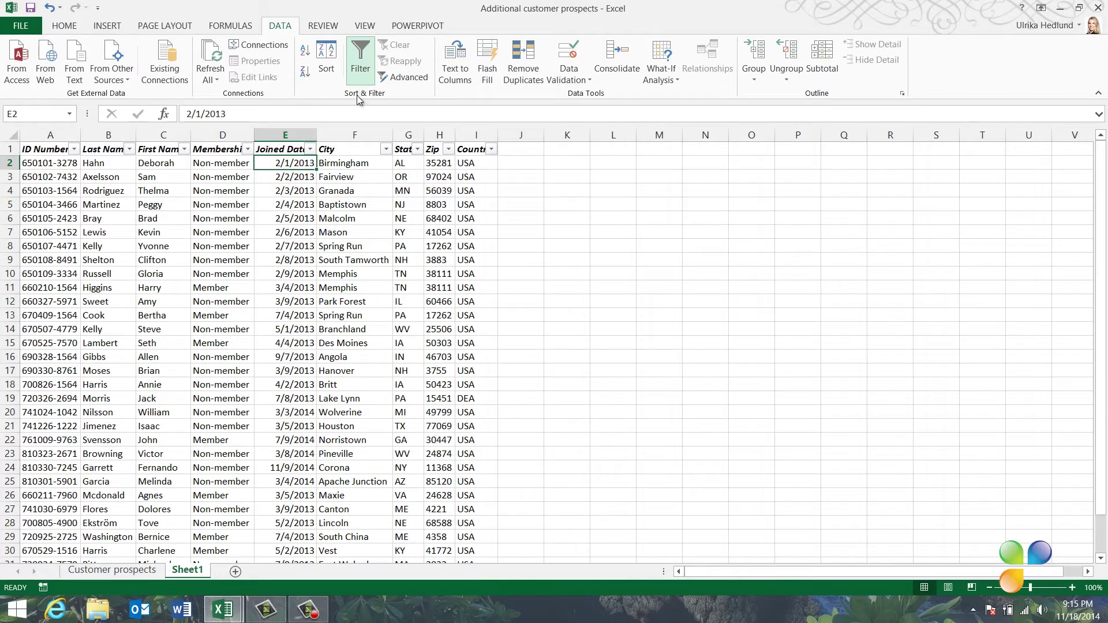
{"action": "left_click", "coordinate": [310, 149]}
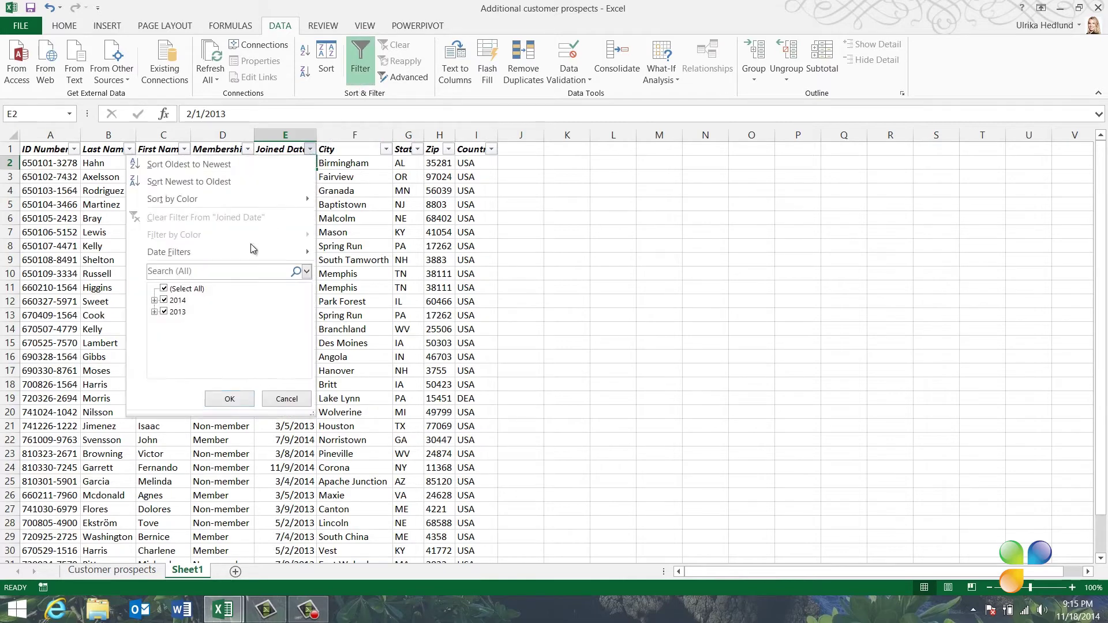
{"action": "left_click", "coordinate": [155, 301]}
{"action": "left_click", "coordinate": [155, 302]}
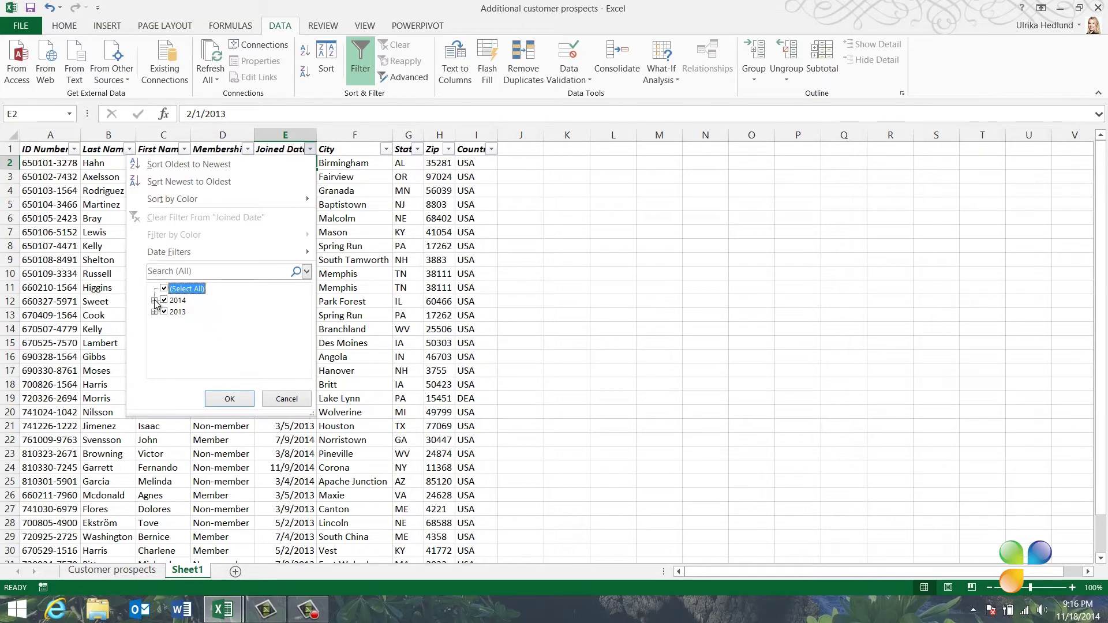
{"action": "left_click", "coordinate": [287, 404]}
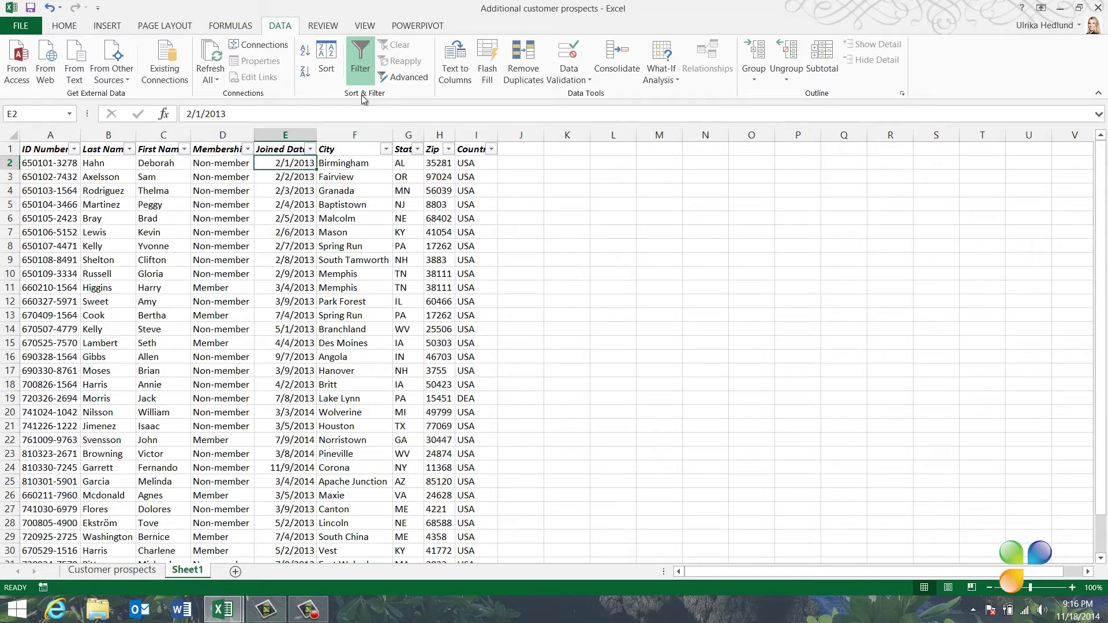
{"action": "left_click", "coordinate": [357, 65]}
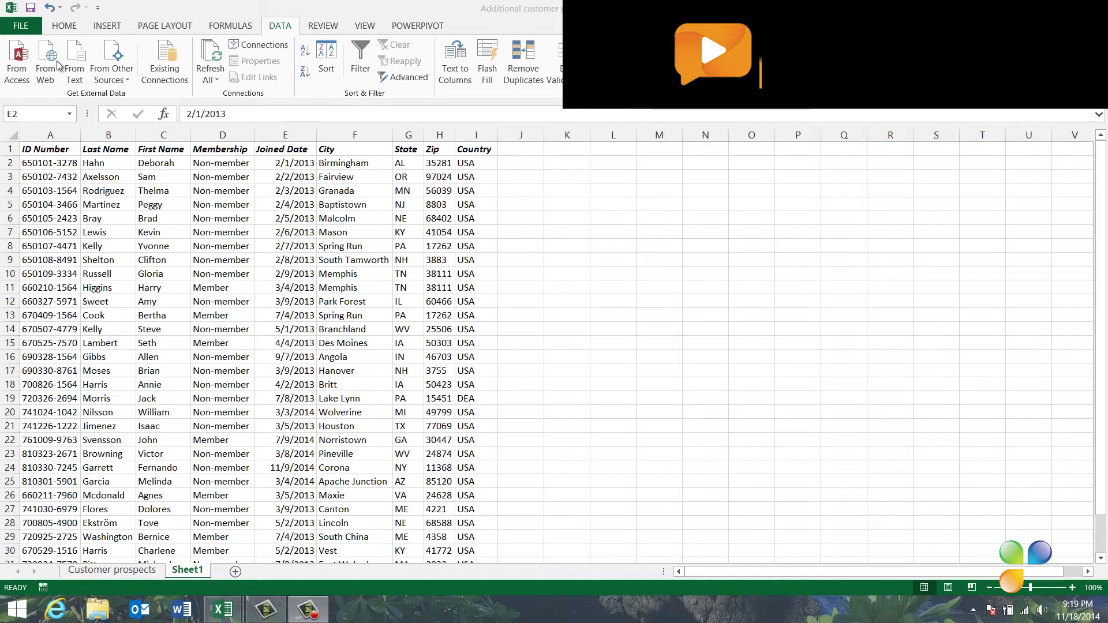
Step: Save the additional prospects workbook, copy rows from A2 to the last cell, and switch to Customer prospects
{"action": "left_click", "coordinate": [32, 10]}
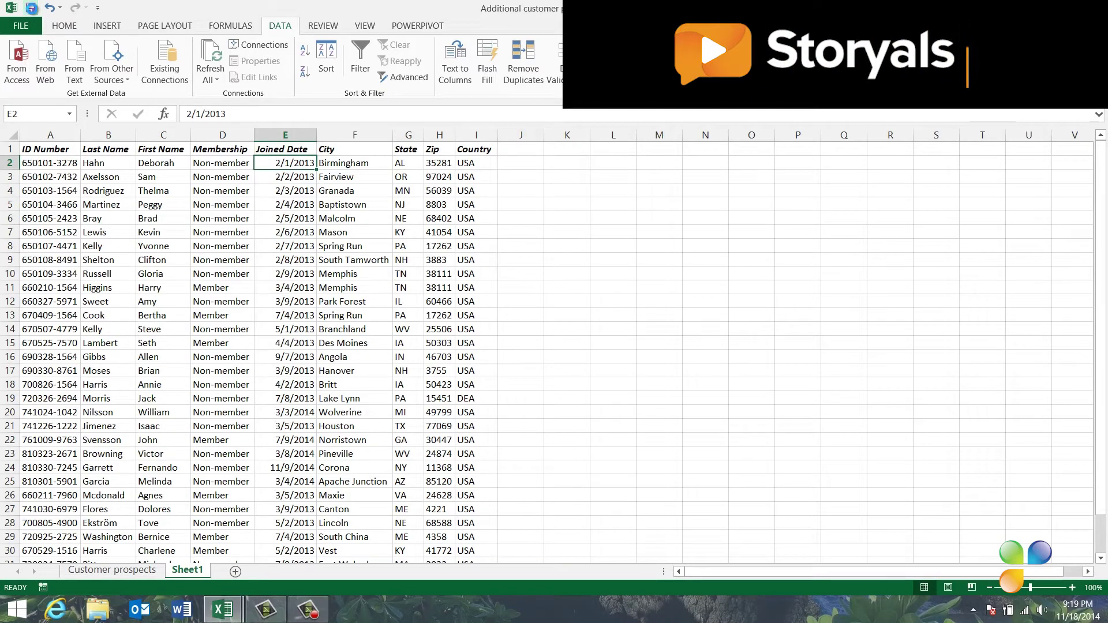
{"action": "left_click", "coordinate": [64, 164]}
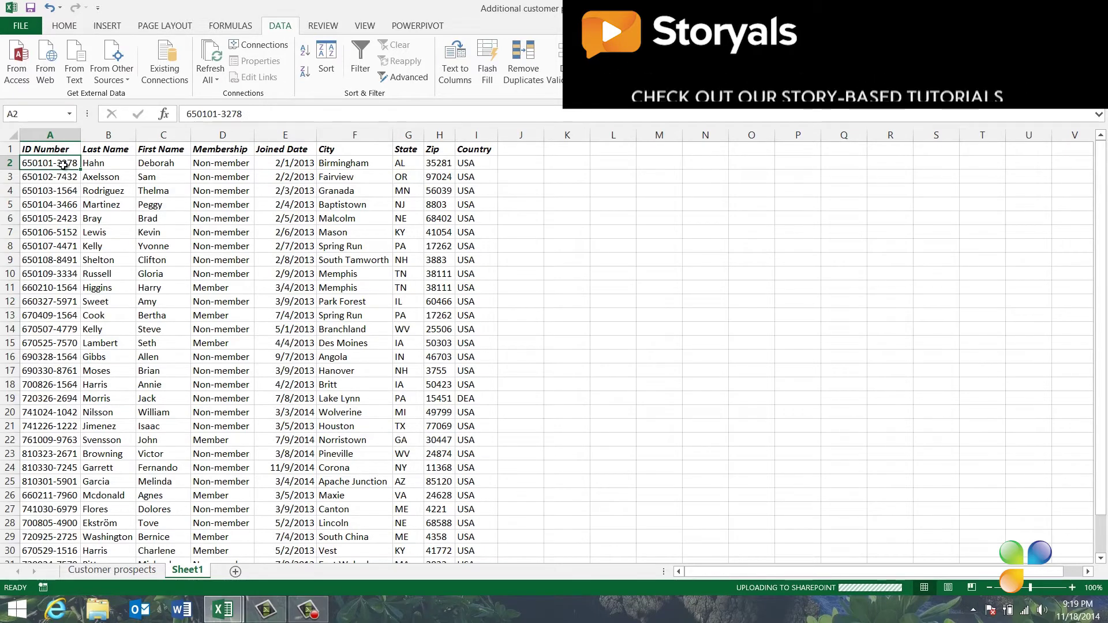
{"action": "key", "text": "ctrl+shift+End"}
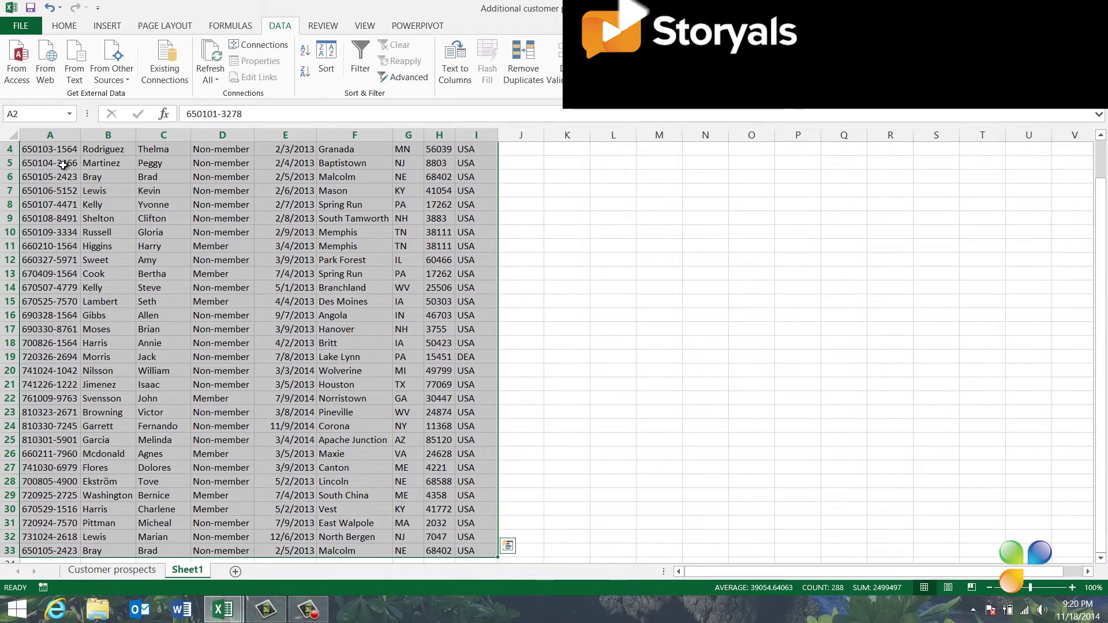
{"action": "right_click", "coordinate": [64, 166]}
{"action": "left_click", "coordinate": [86, 192]}
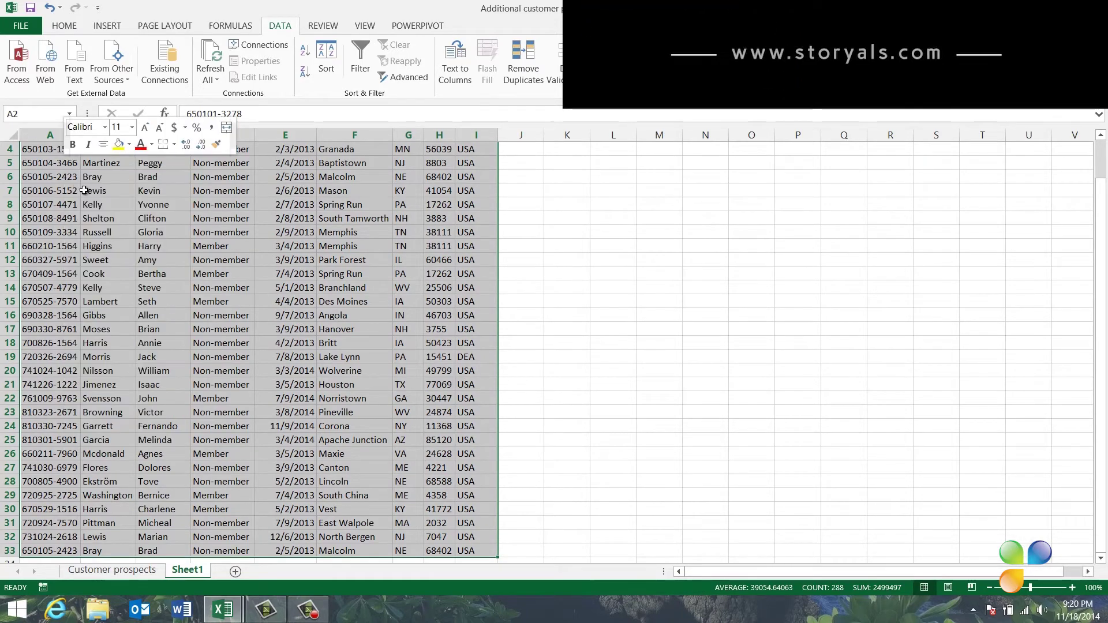
{"action": "scroll", "coordinate": [83, 191], "scroll_direction": "up", "scroll_amount": 1}
{"action": "left_click", "coordinate": [144, 528]}
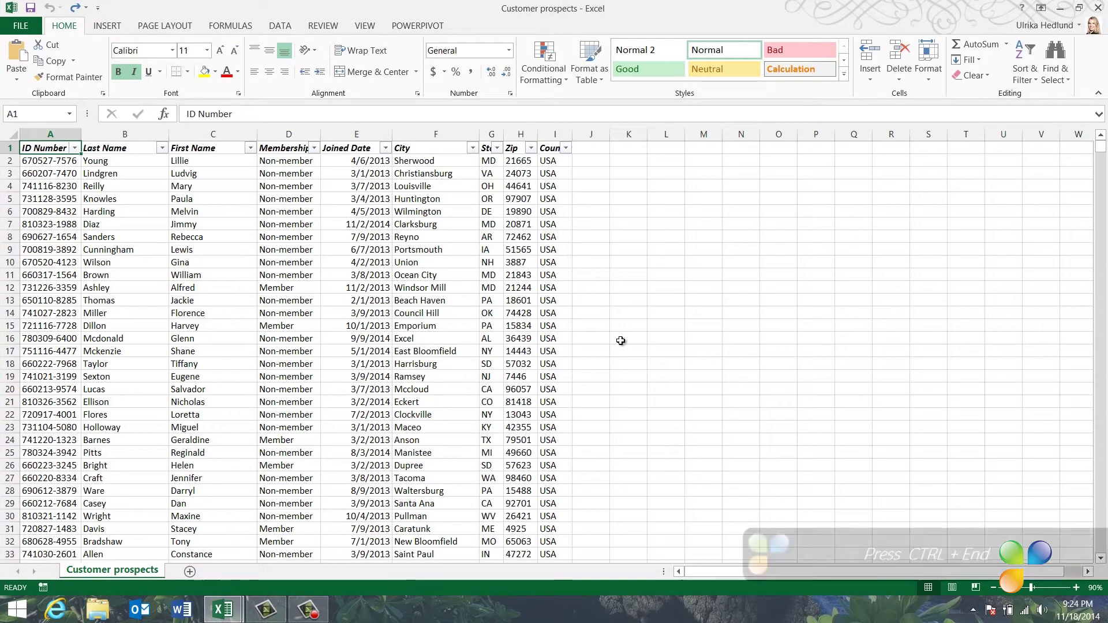
Step: Paste the copied additional prospects at A1618, directly below the last customer, then return to the top
{"action": "key", "text": "ctrl+End"}
{"action": "scroll", "coordinate": [623, 350], "scroll_direction": "down", "scroll_amount": 2}
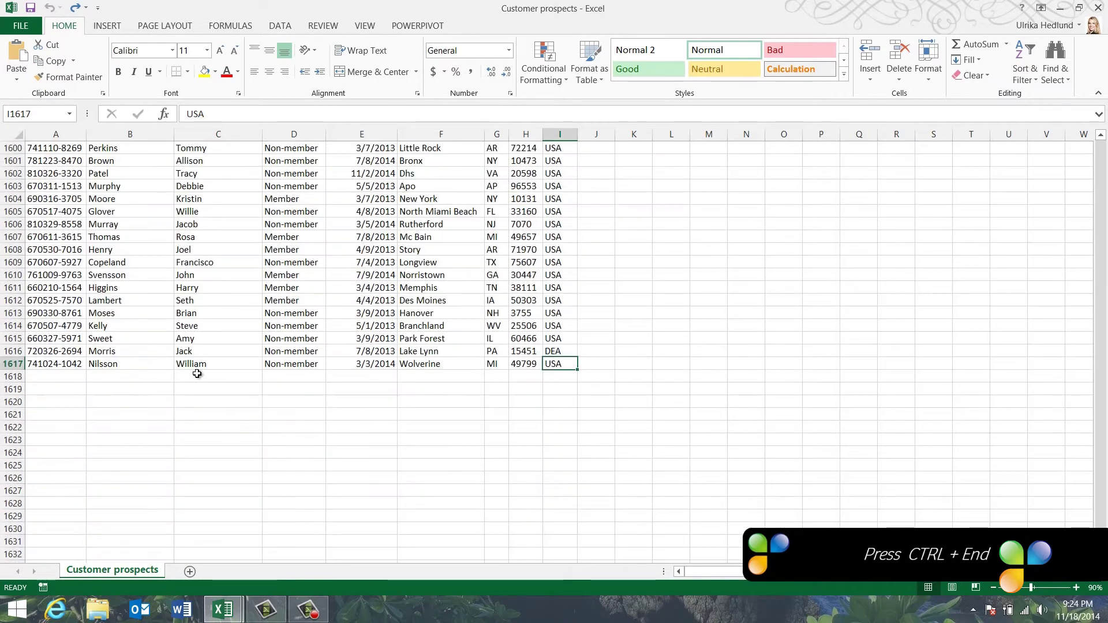
{"action": "left_click", "coordinate": [65, 376]}
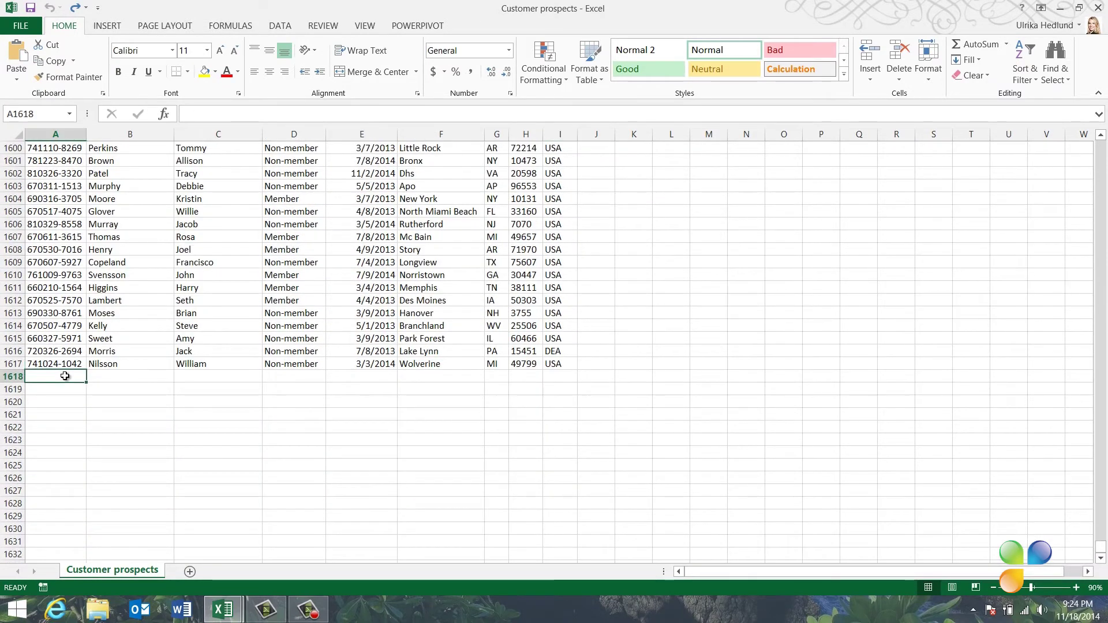
{"action": "right_click", "coordinate": [65, 376]}
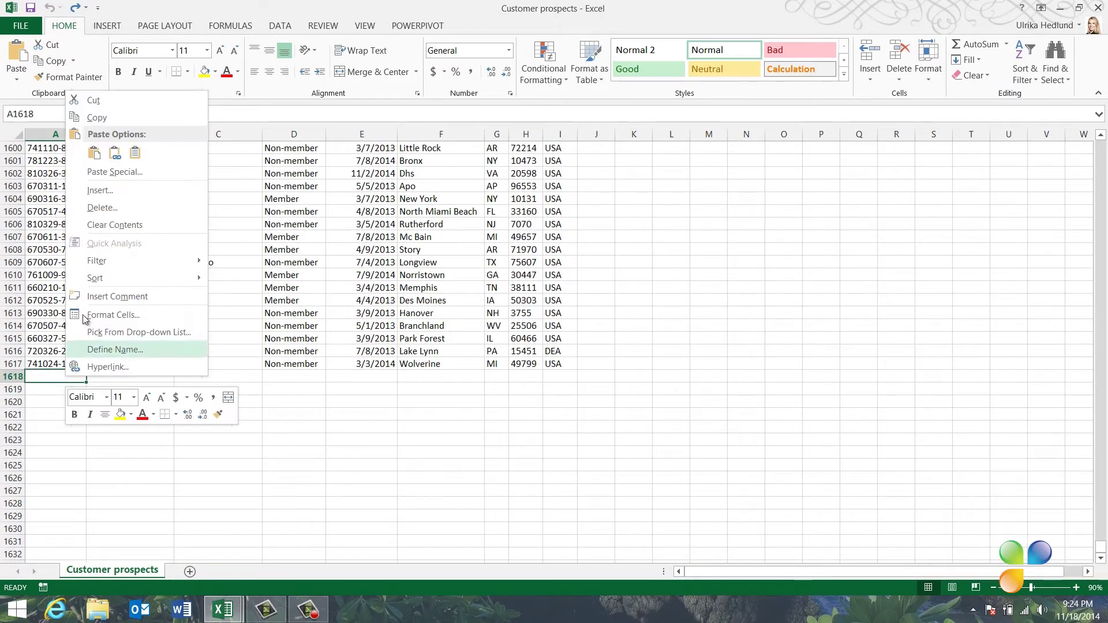
{"action": "left_click", "coordinate": [94, 153]}
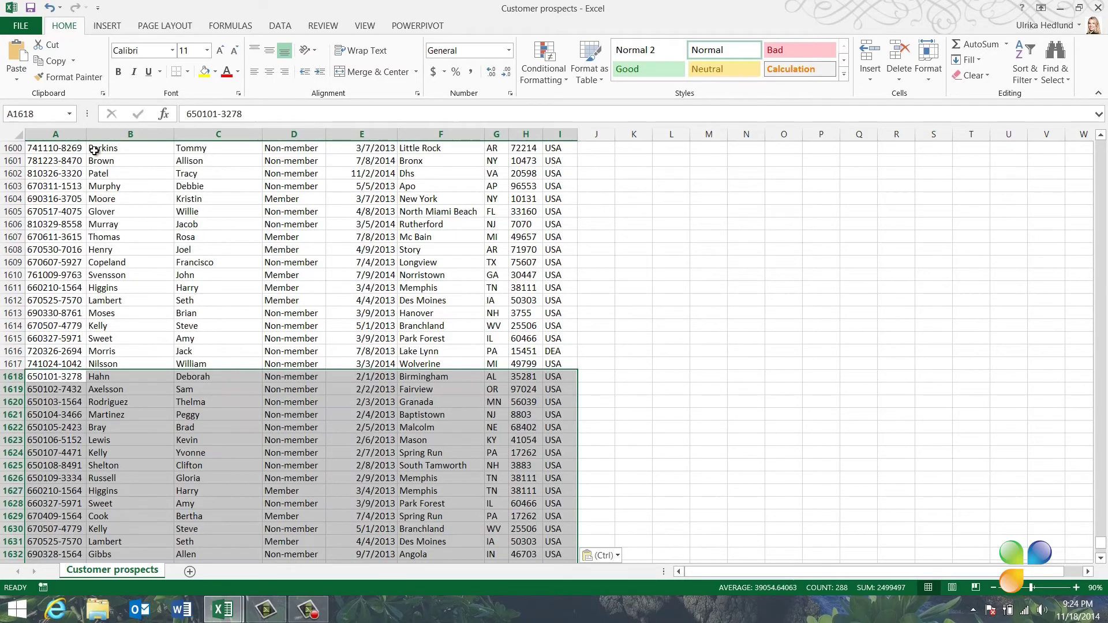
{"action": "key", "text": "ctrl+Home"}
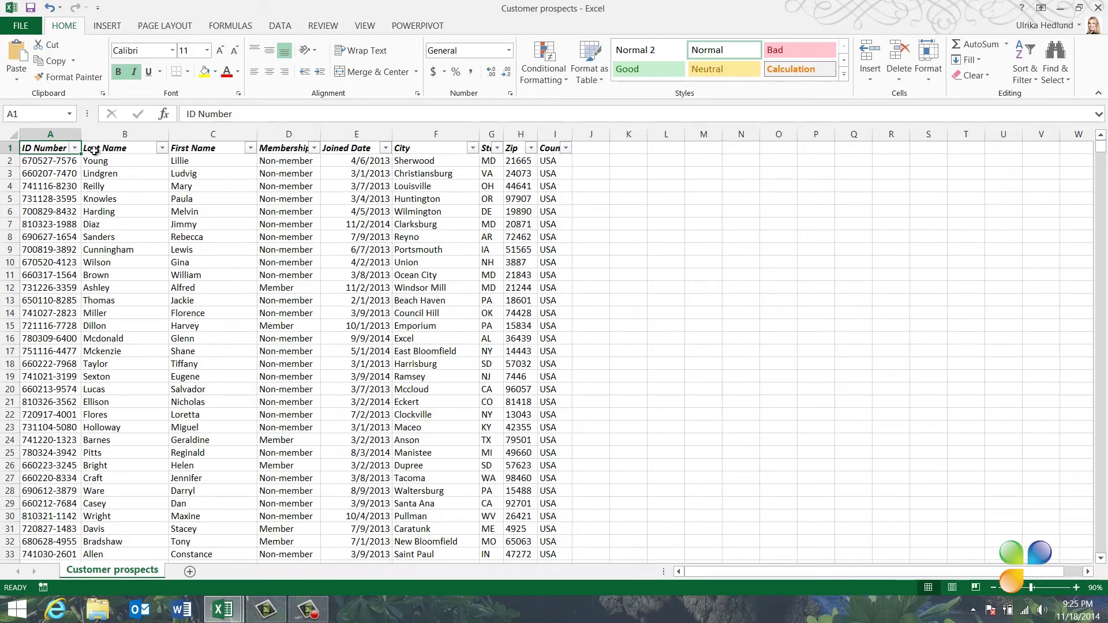
Step: Sort the combined list A to Z by ID Number, then select column A
{"action": "key", "text": "F10"}
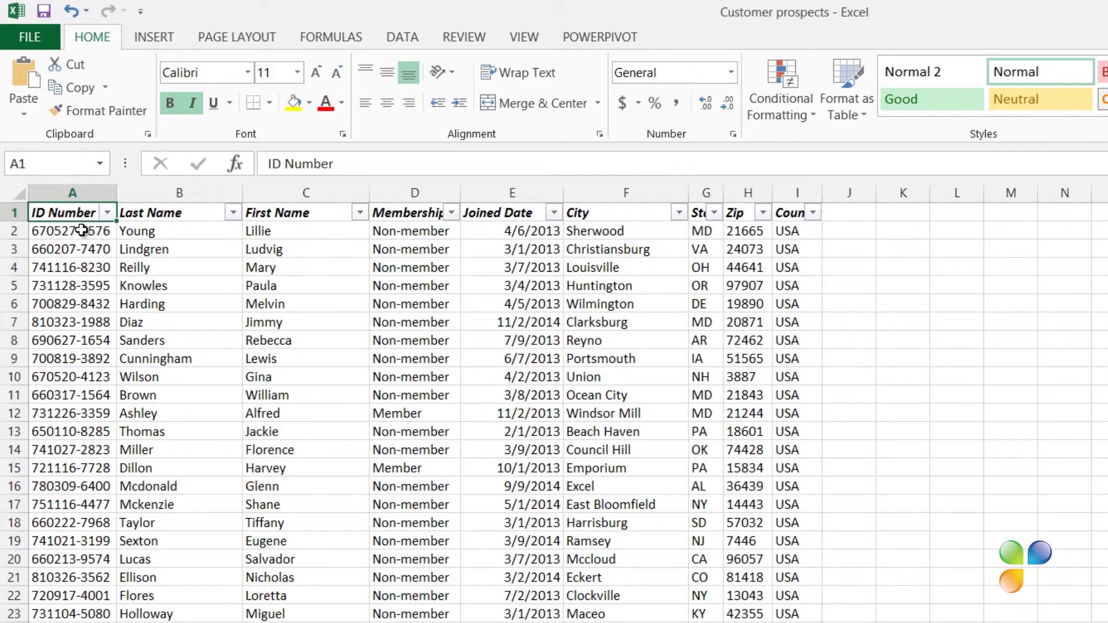
{"action": "left_click", "coordinate": [82, 230]}
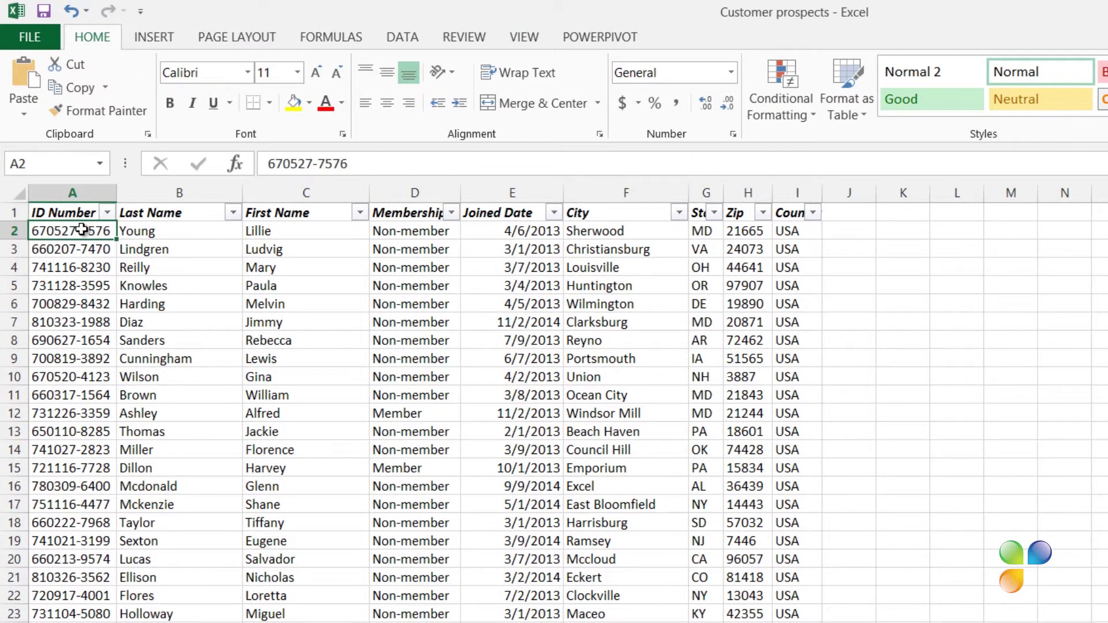
{"action": "left_click", "coordinate": [402, 37]}
{"action": "left_click", "coordinate": [438, 74]}
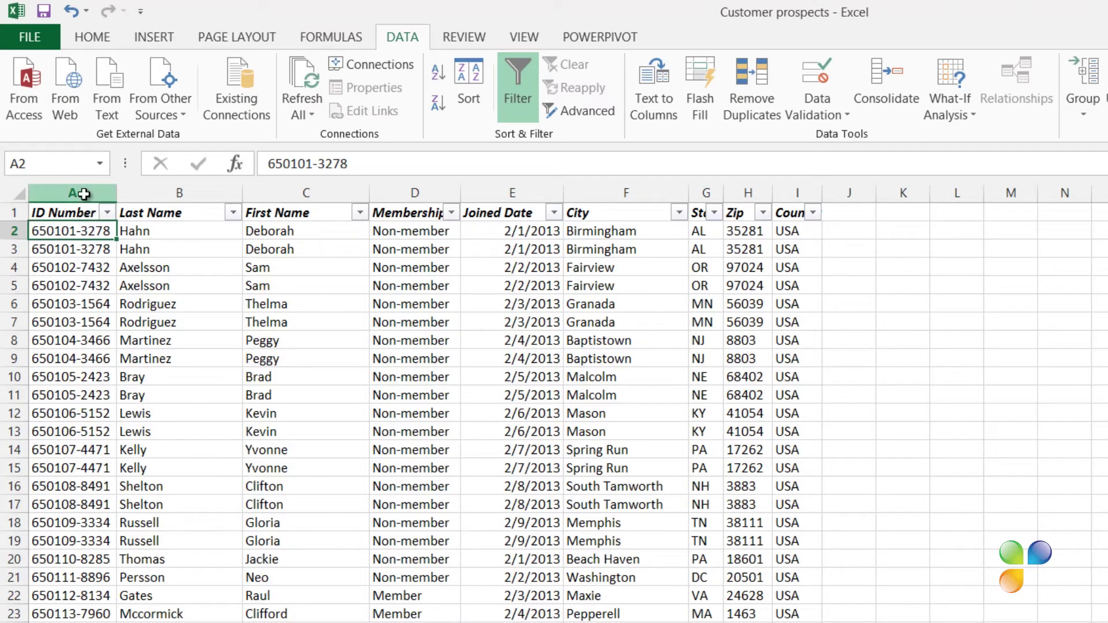
{"action": "left_click", "coordinate": [84, 193]}
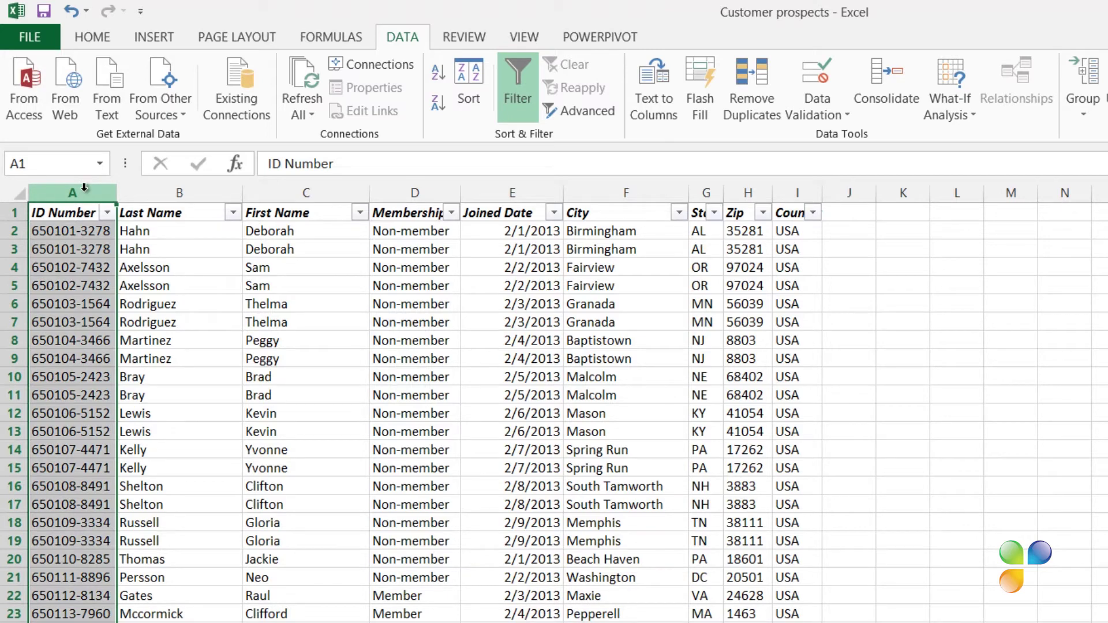
Step: Apply Duplicate Values conditional formatting with Light Red Fill and Dark Red Text to the column A IDs
{"action": "left_click", "coordinate": [90, 37]}
{"action": "left_click", "coordinate": [772, 99]}
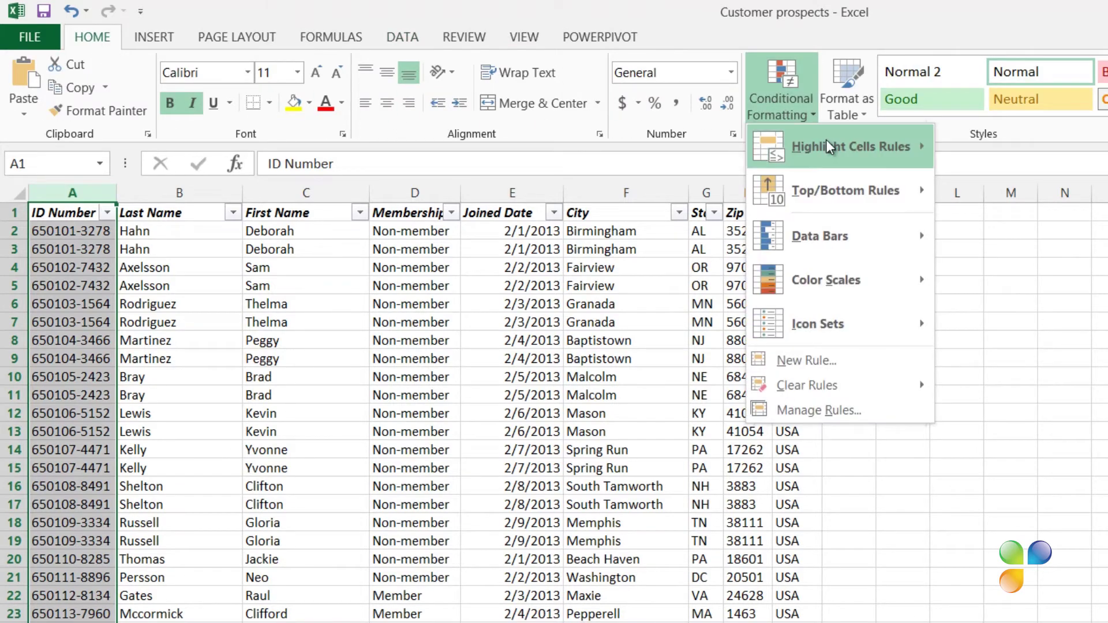
{"action": "mouse_move", "coordinate": [844, 145]}
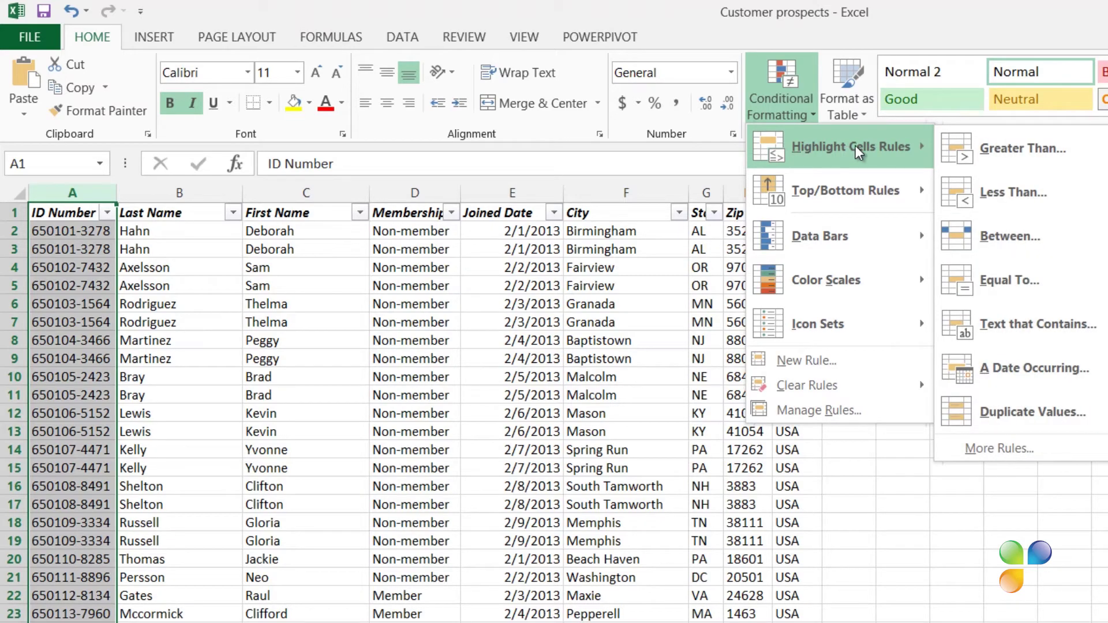
{"action": "left_click", "coordinate": [1076, 421]}
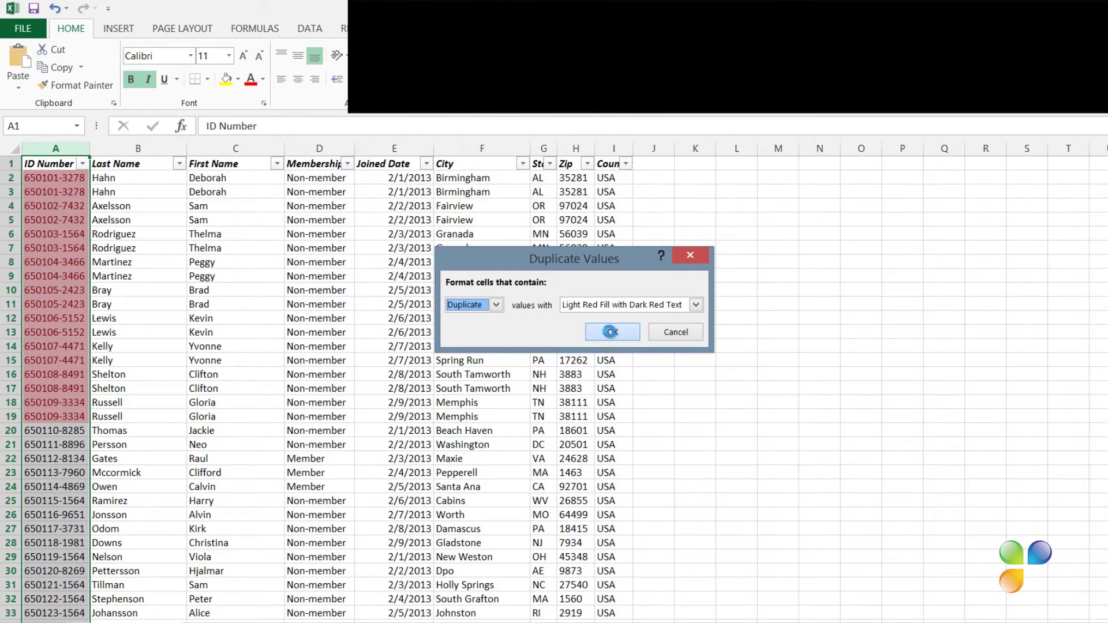
{"action": "left_click", "coordinate": [611, 332]}
{"action": "left_click", "coordinate": [672, 345]}
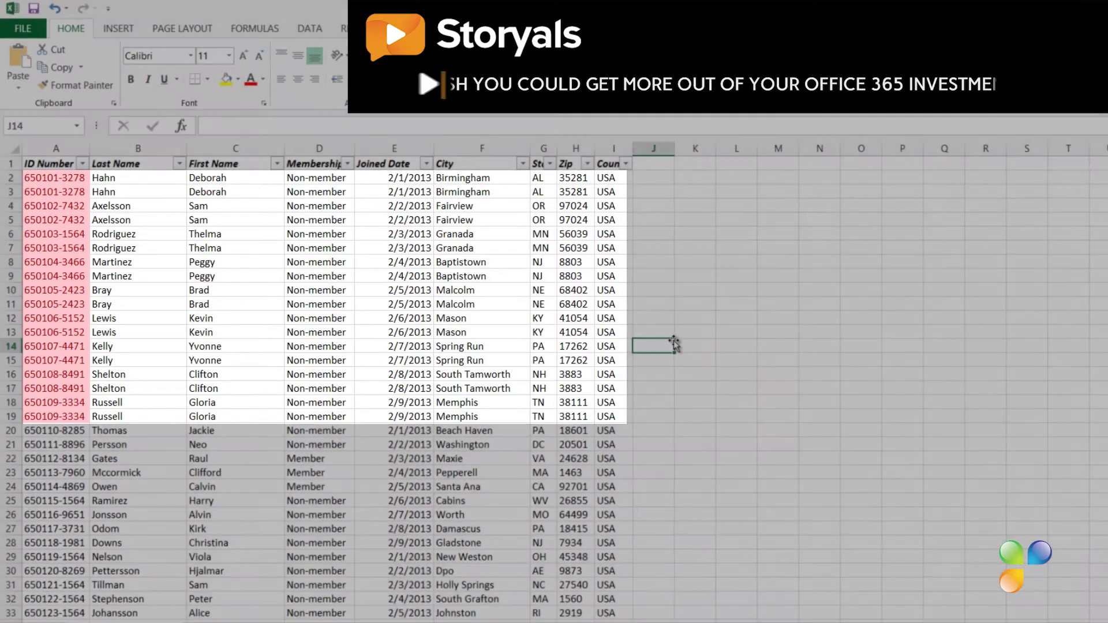
{"action": "scroll", "coordinate": [675, 343], "scroll_direction": "down", "scroll_amount": 13}
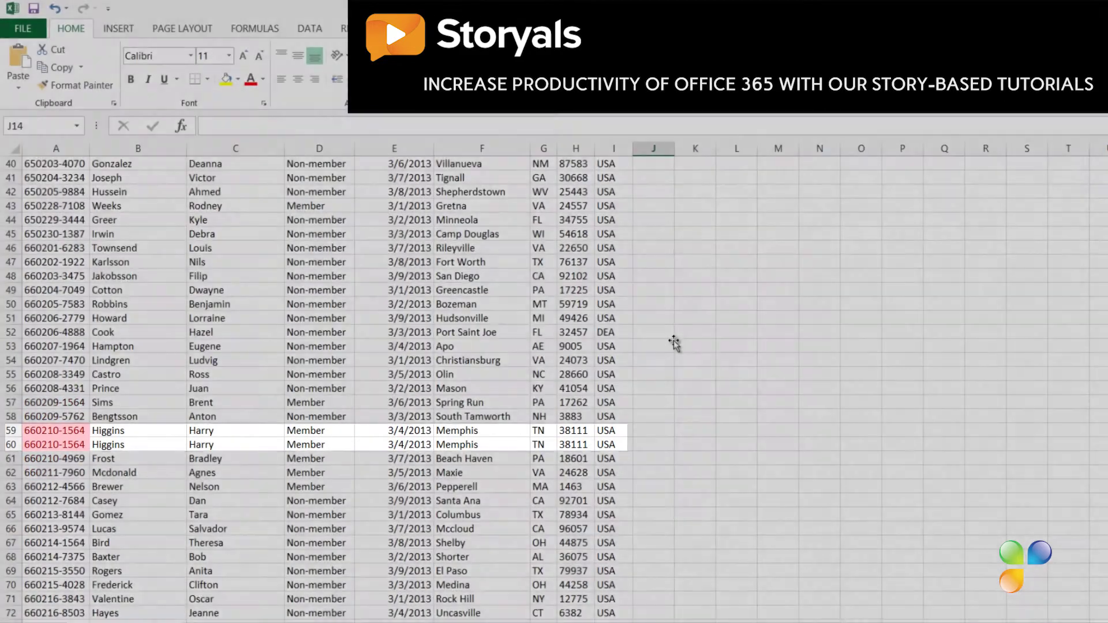
{"action": "scroll", "coordinate": [674, 344], "scroll_direction": "up", "scroll_amount": 7}
{"action": "scroll", "coordinate": [674, 344], "scroll_direction": "up", "scroll_amount": 6}
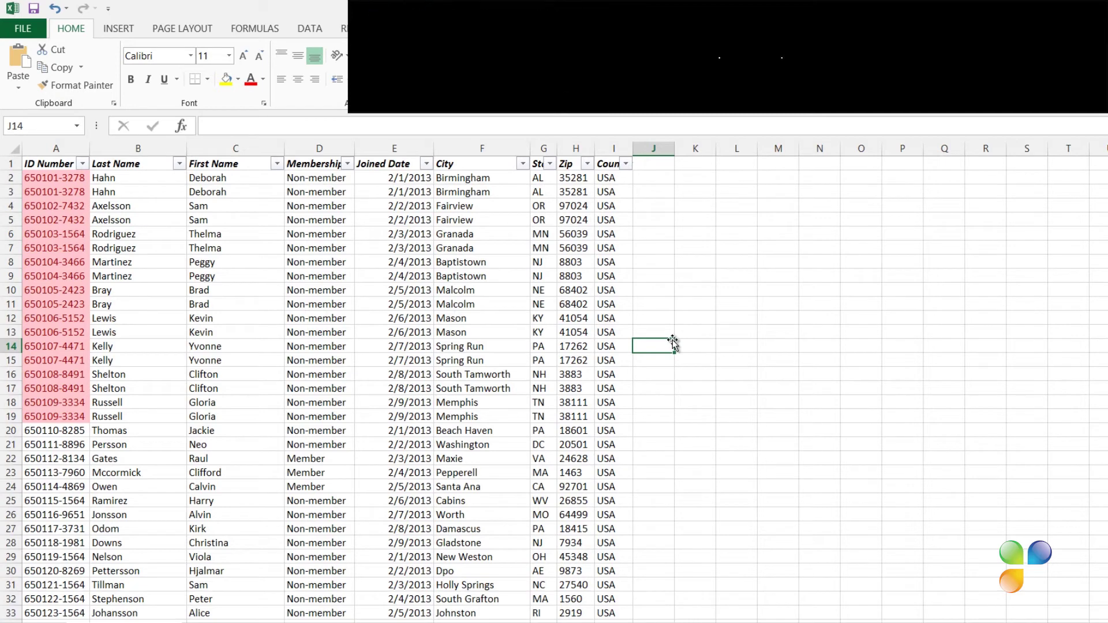
Step: Custom-sort by ID Number on cell colour with pink on top, bringing duplicates to the top
{"action": "left_click", "coordinate": [312, 30]}
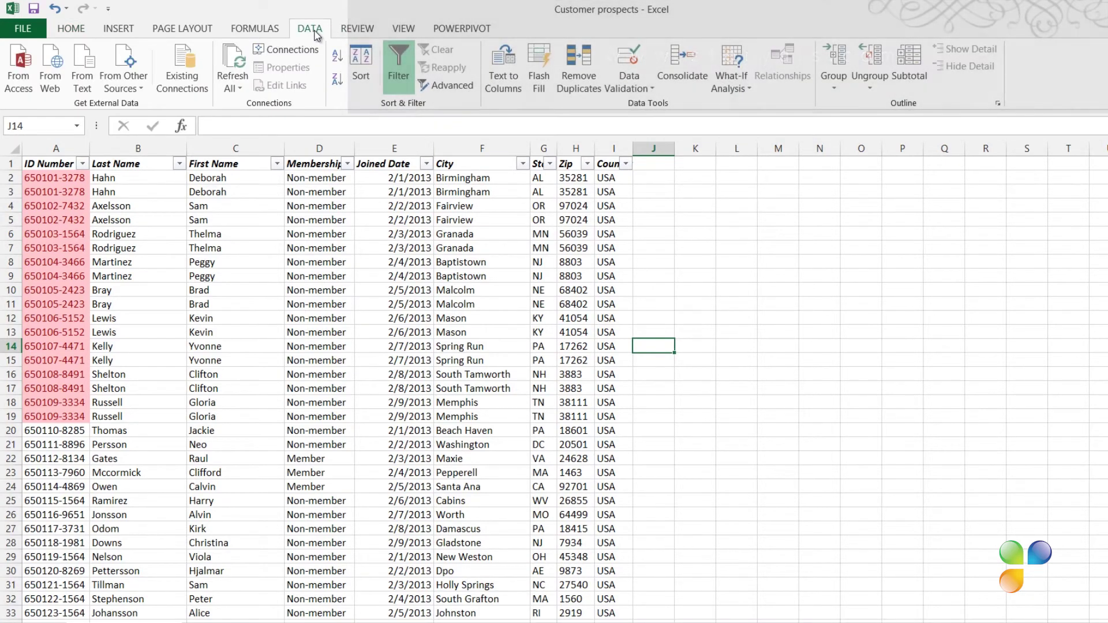
{"action": "left_click", "coordinate": [361, 62]}
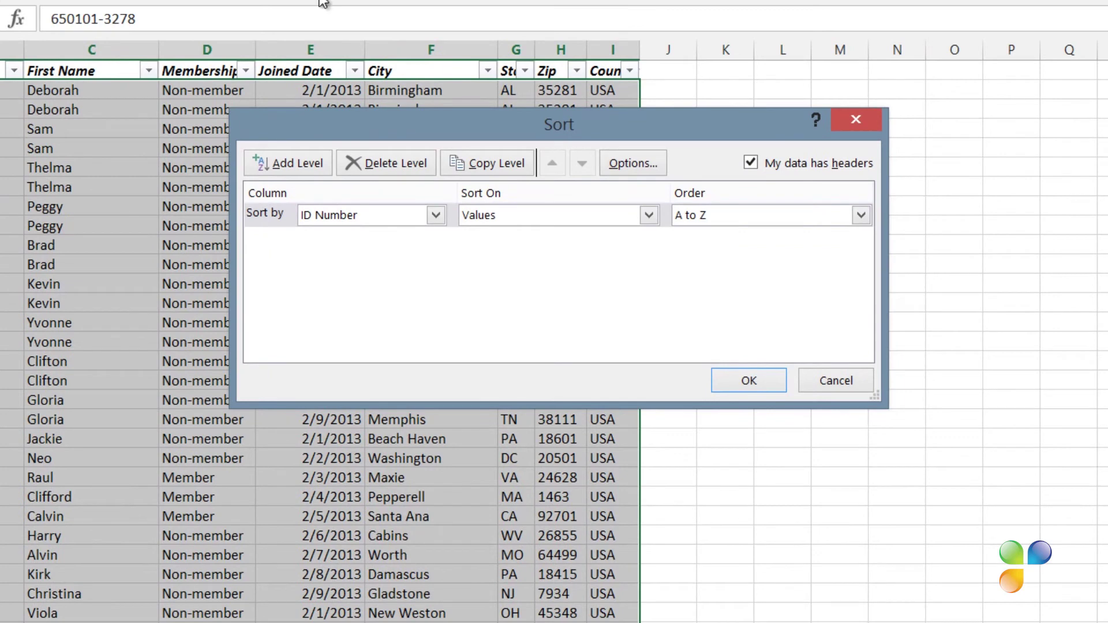
{"action": "left_click", "coordinate": [649, 215]}
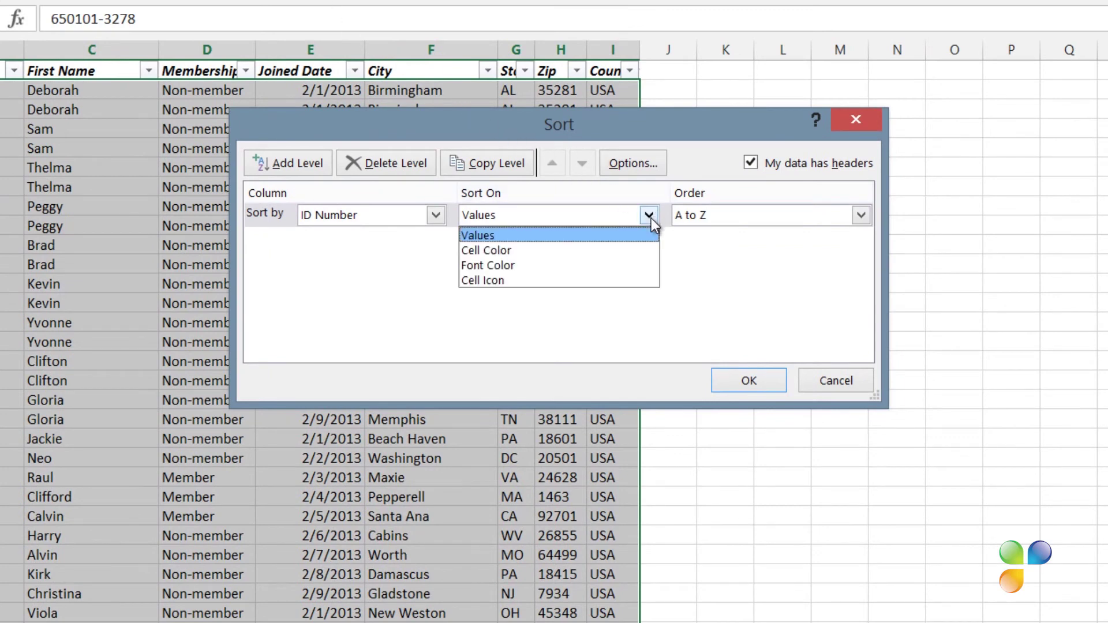
{"action": "left_click", "coordinate": [636, 256]}
{"action": "left_click", "coordinate": [761, 217]}
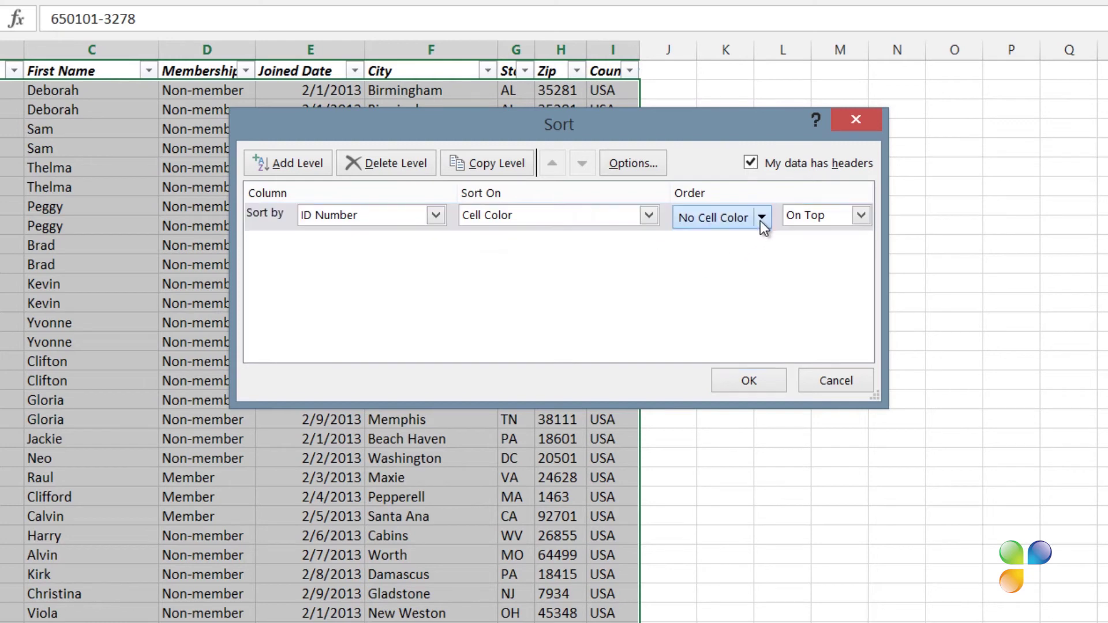
{"action": "left_click", "coordinate": [699, 275]}
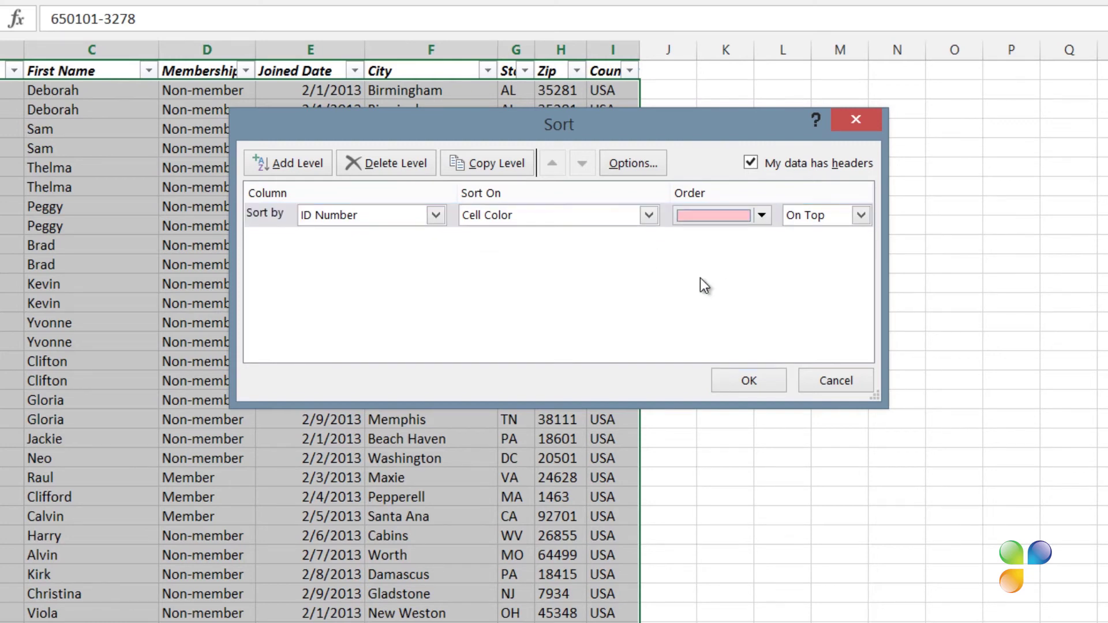
{"action": "left_click", "coordinate": [748, 381]}
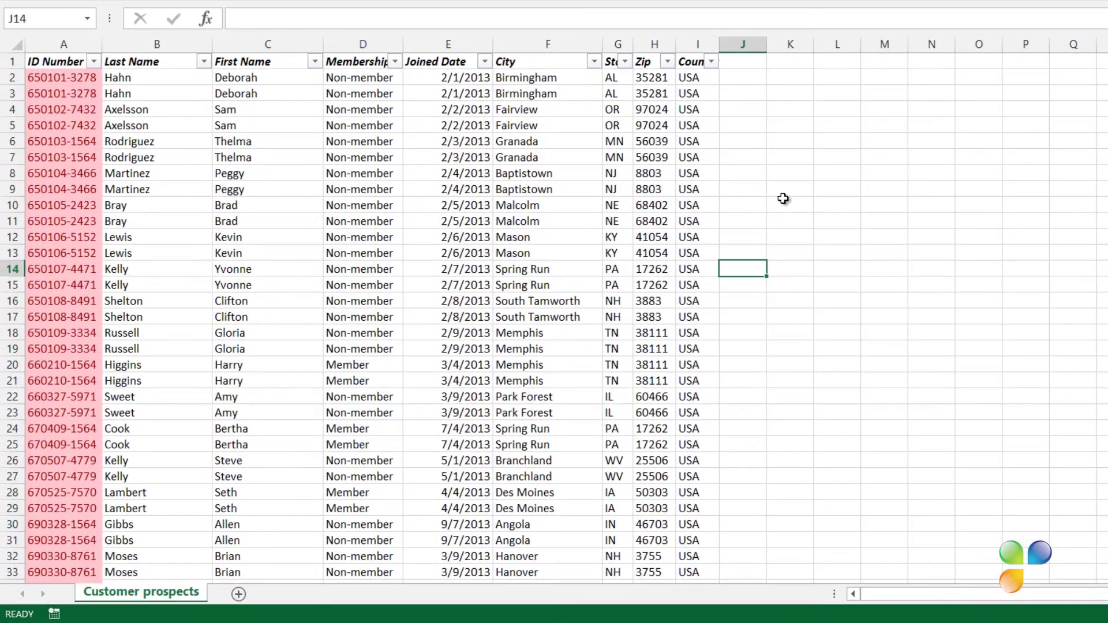
{"action": "left_click_drag", "start_coordinate": [89, 78], "coordinate": [67, 381]}
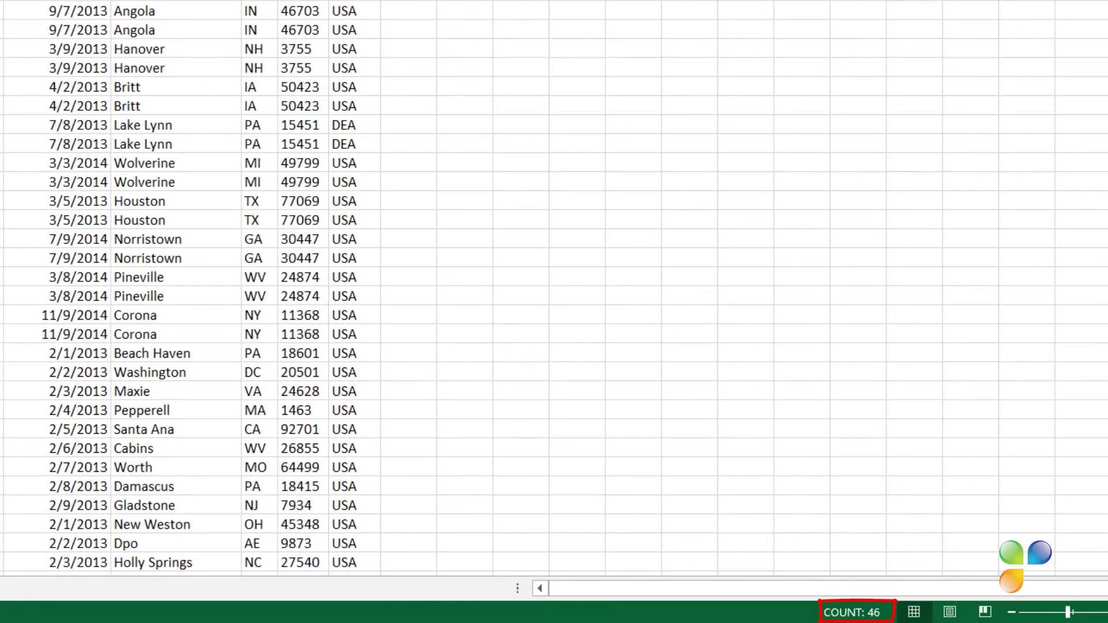
{"action": "scroll", "coordinate": [554, 288], "scroll_direction": "up", "scroll_amount": 10}
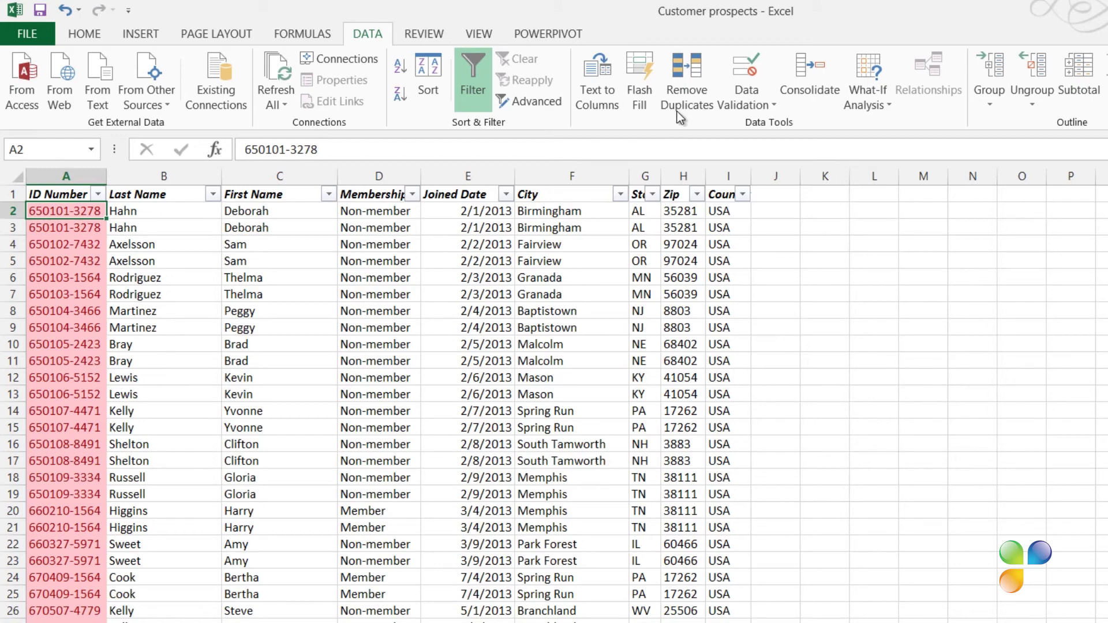
Step: Run Remove Duplicates on all columns, removing 23 duplicates and leaving 1625 unique rows
{"action": "left_click", "coordinate": [686, 87]}
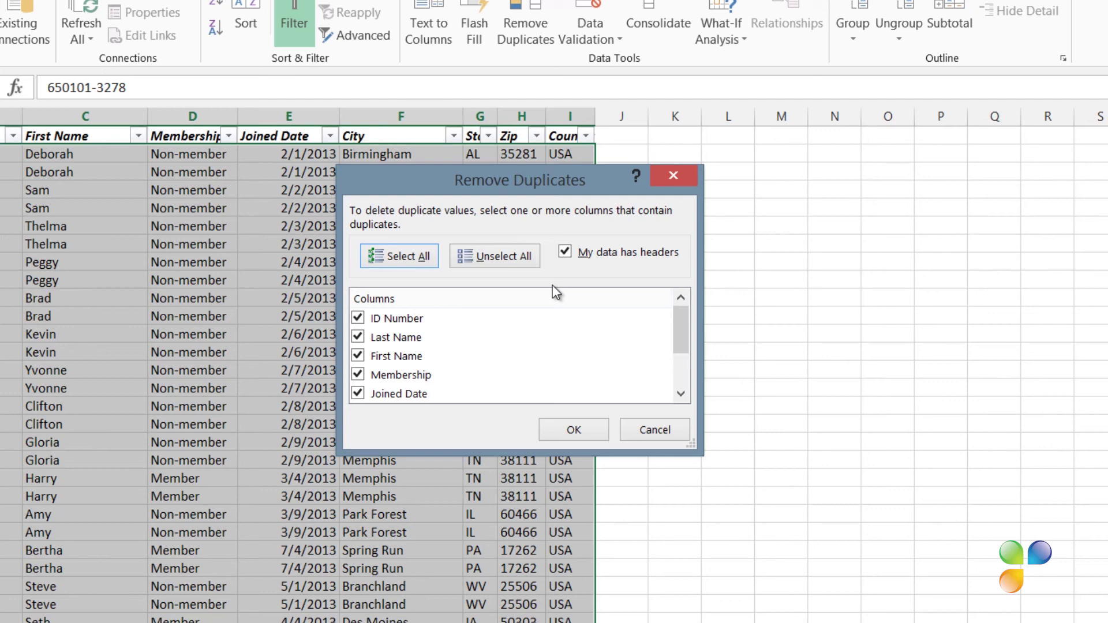
{"action": "left_click", "coordinate": [575, 430]}
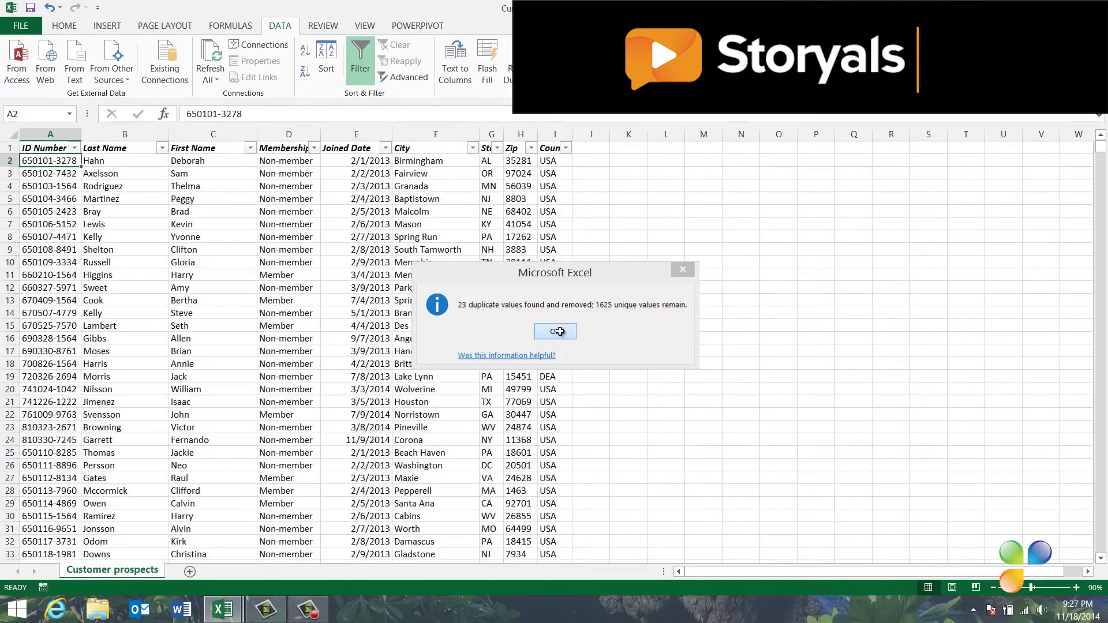
Step: Save the workbook as 'Customer prospects consolidated' in the Sales prospects folder
{"action": "left_click", "coordinate": [572, 375]}
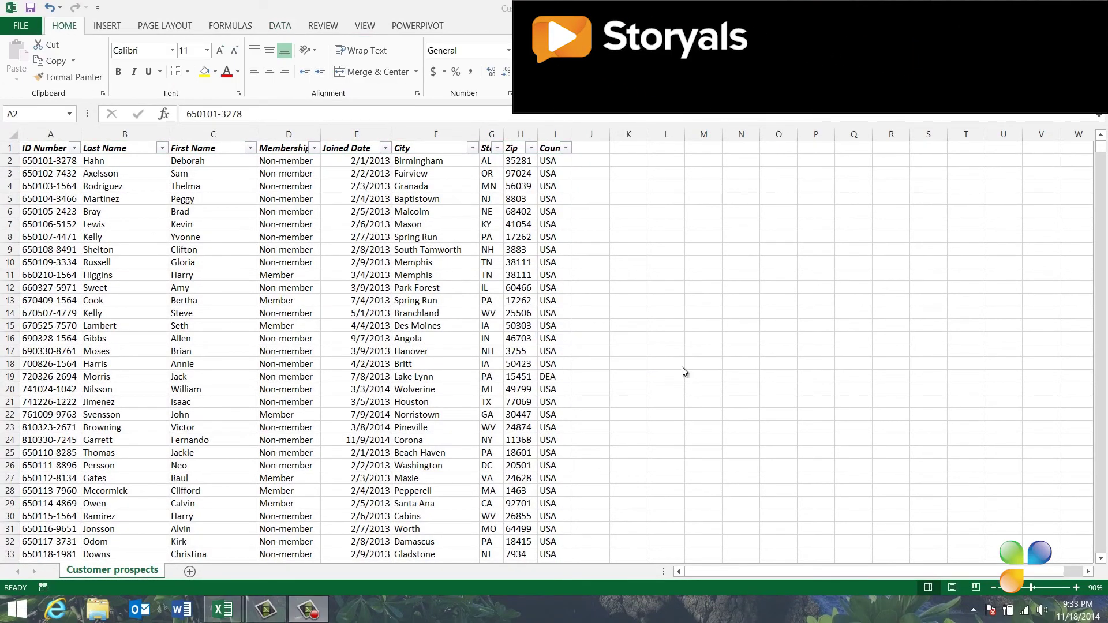
{"action": "left_click", "coordinate": [21, 26]}
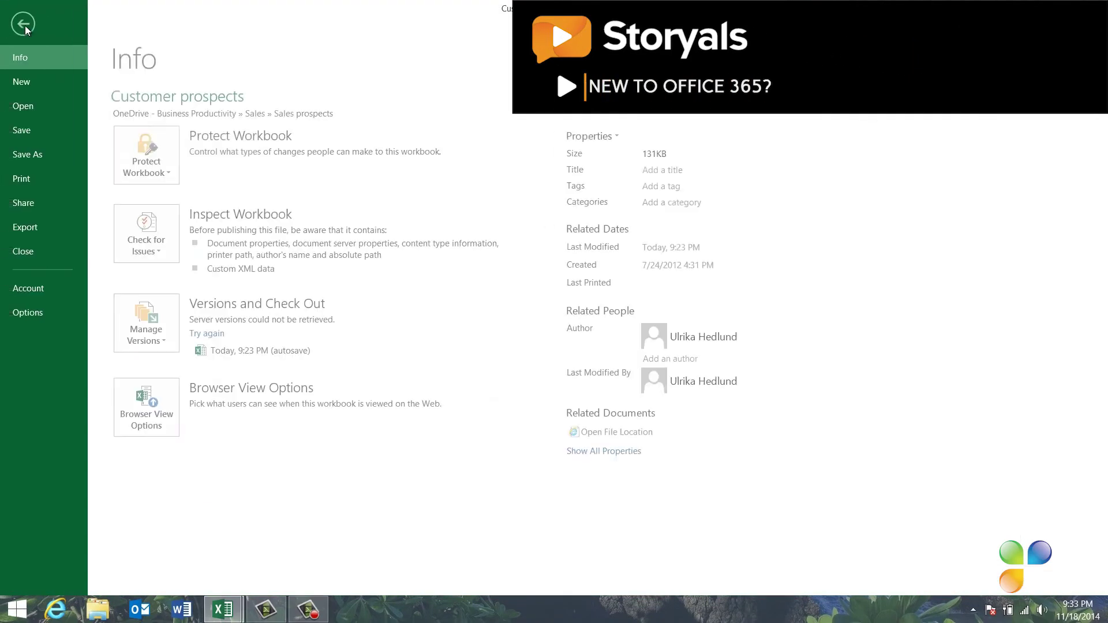
{"action": "left_click", "coordinate": [46, 159]}
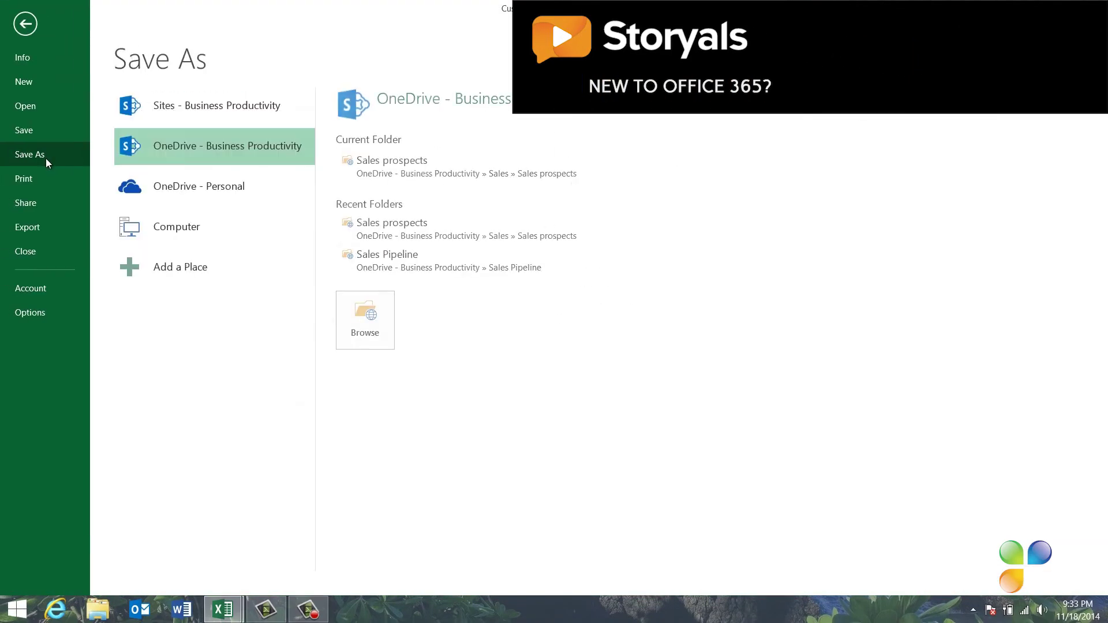
{"action": "left_click", "coordinate": [426, 173]}
{"action": "left_click", "coordinate": [214, 243]}
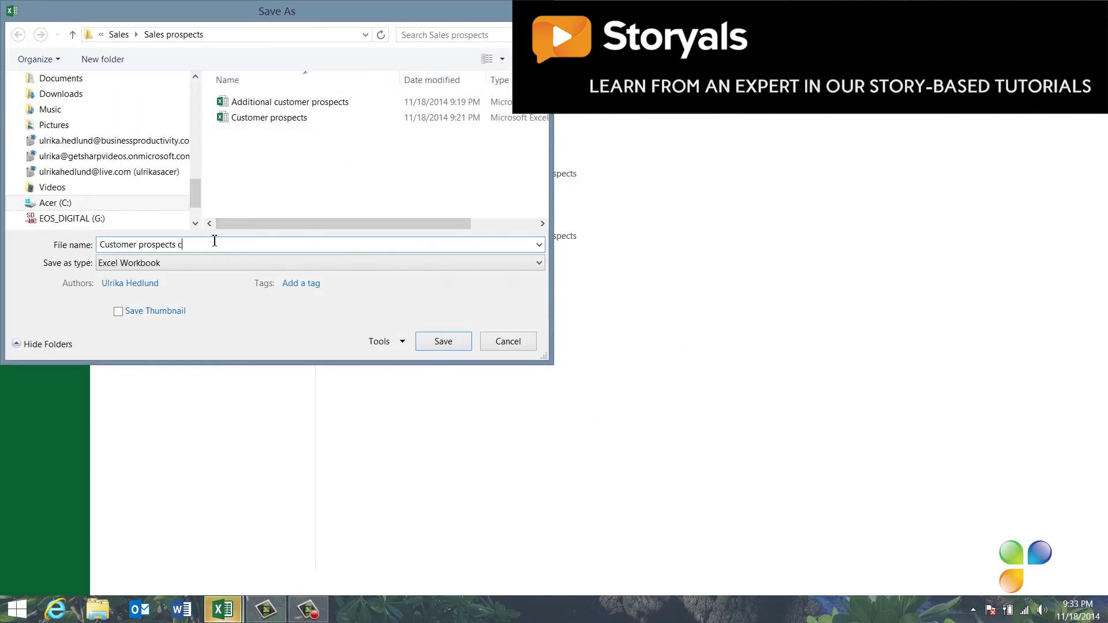
{"action": "left_click", "coordinate": [443, 341]}
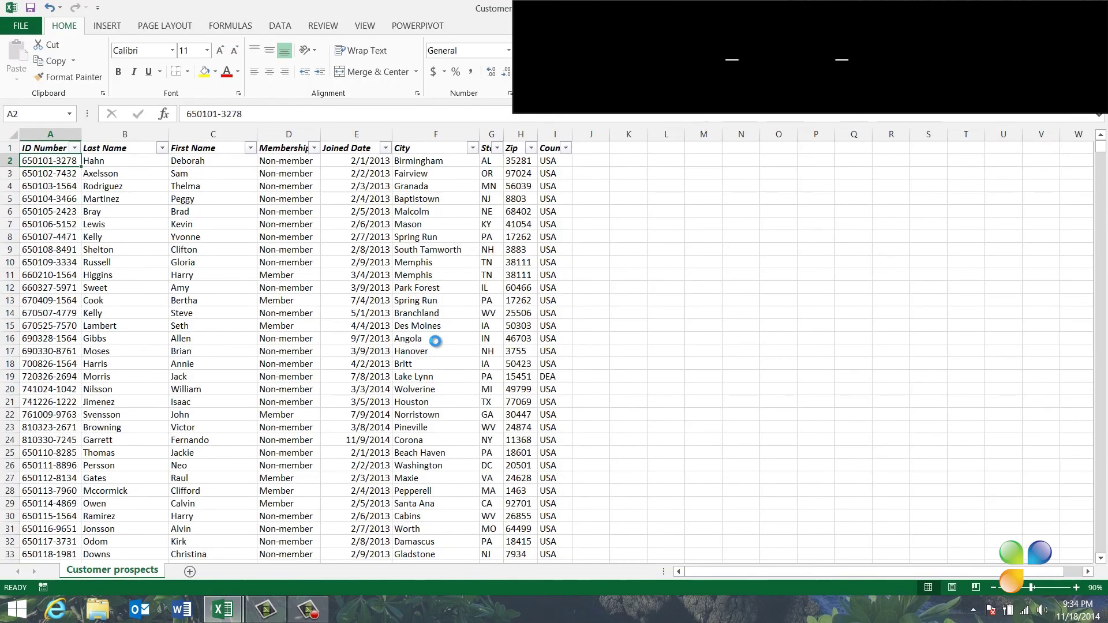